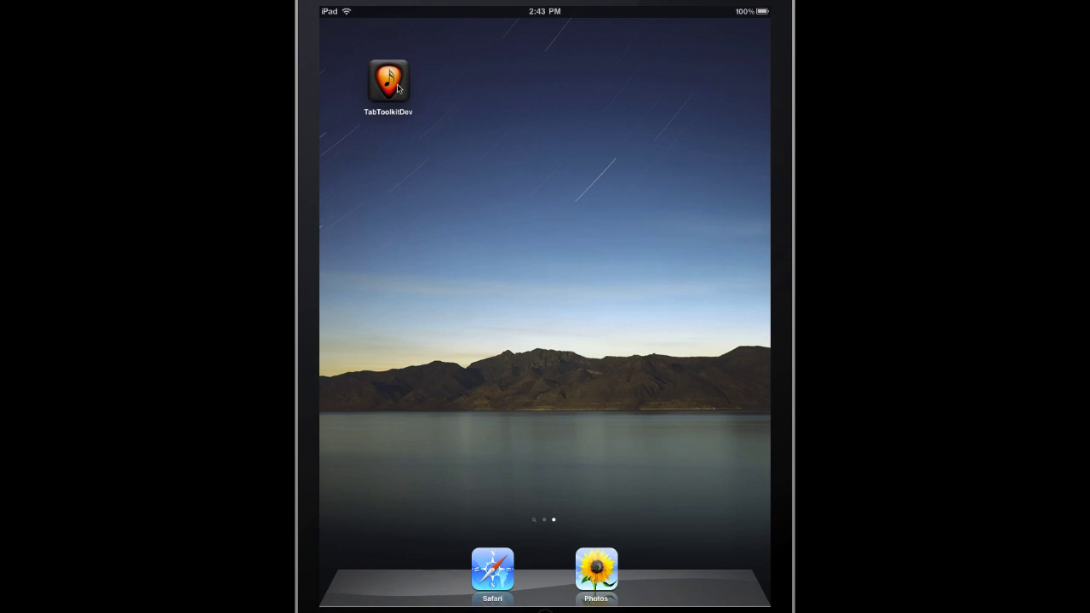
- Launch TabToolkit and browse the Songs, by Artist, Artists and Favourites views
click(397, 85)
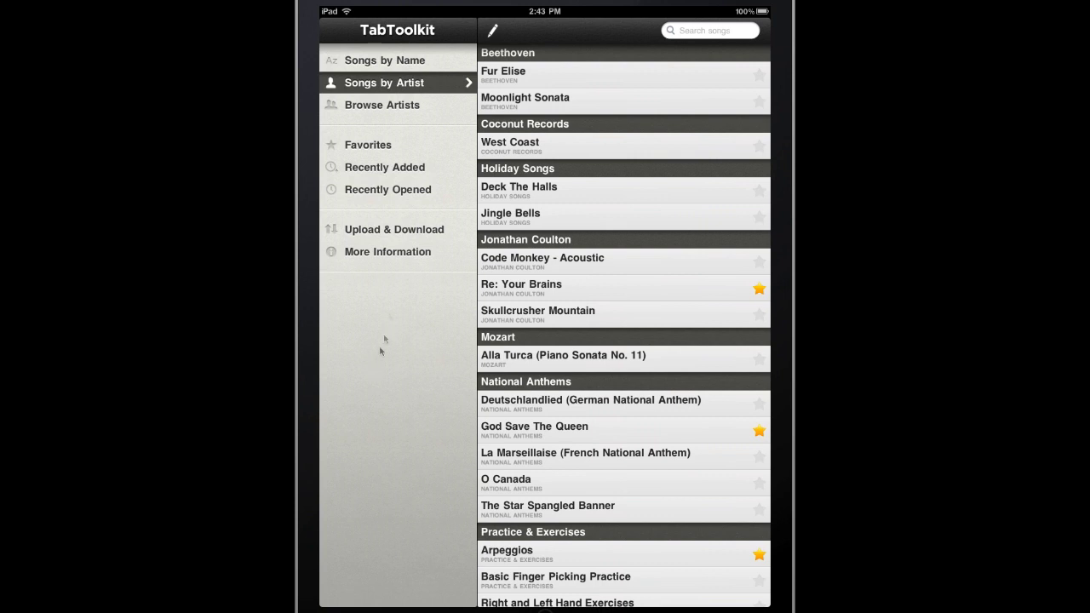
click(360, 62)
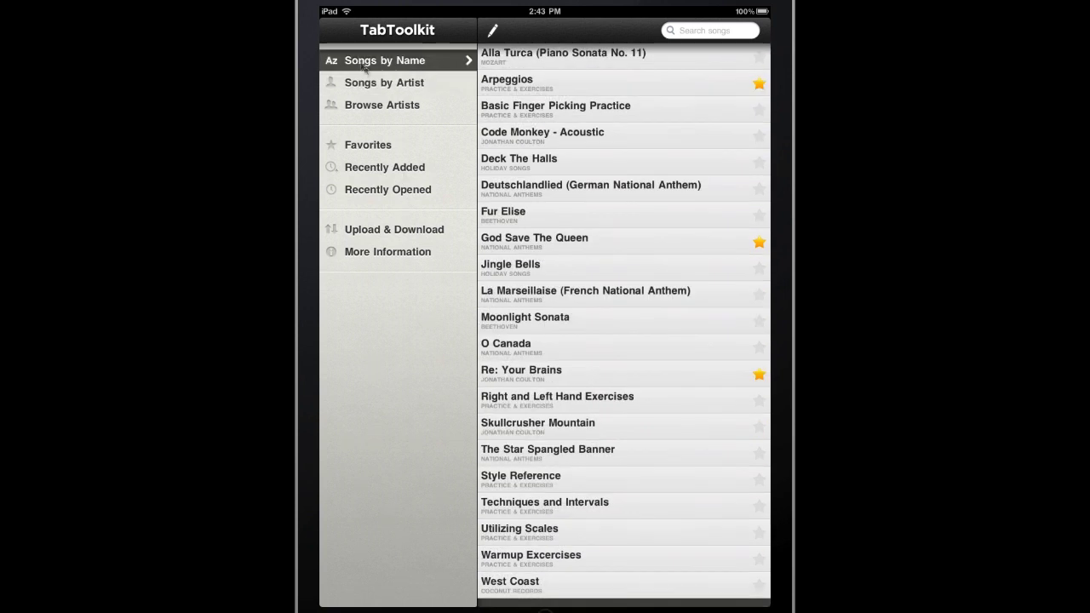
click(371, 86)
click(373, 105)
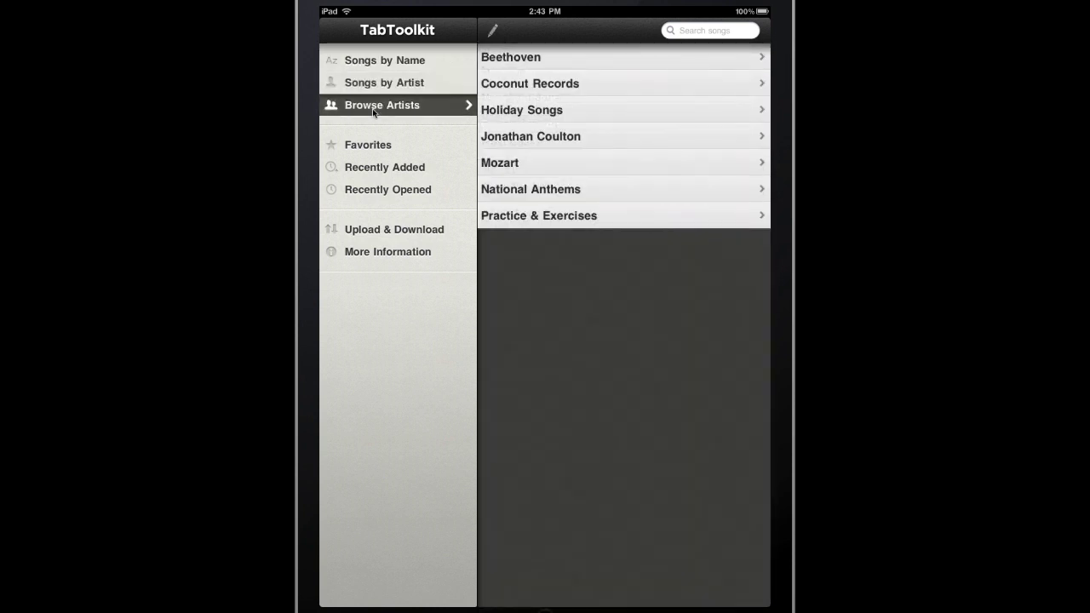
click(377, 146)
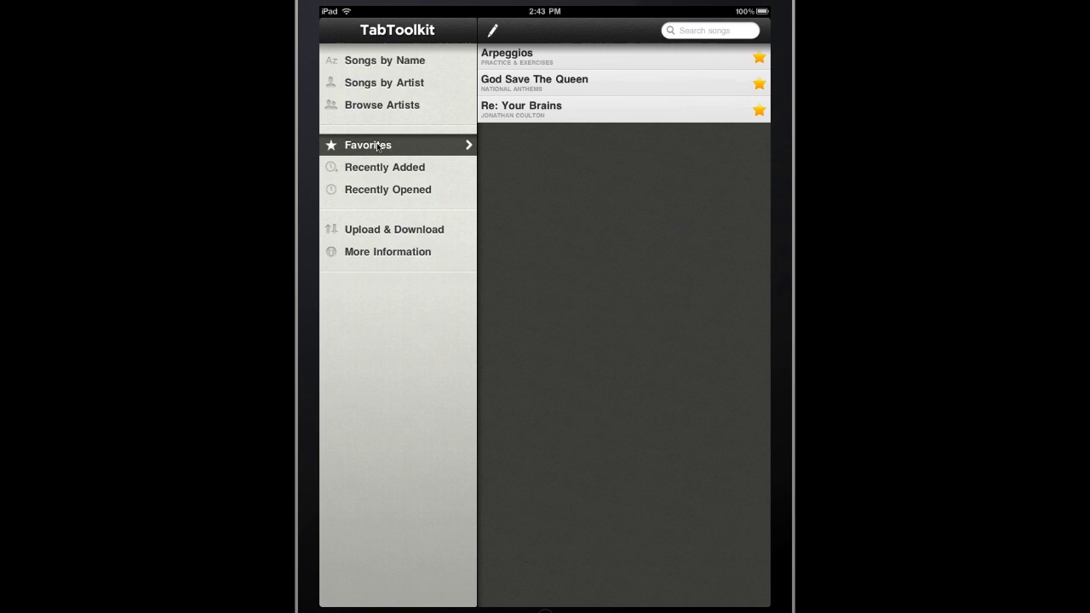
click(403, 90)
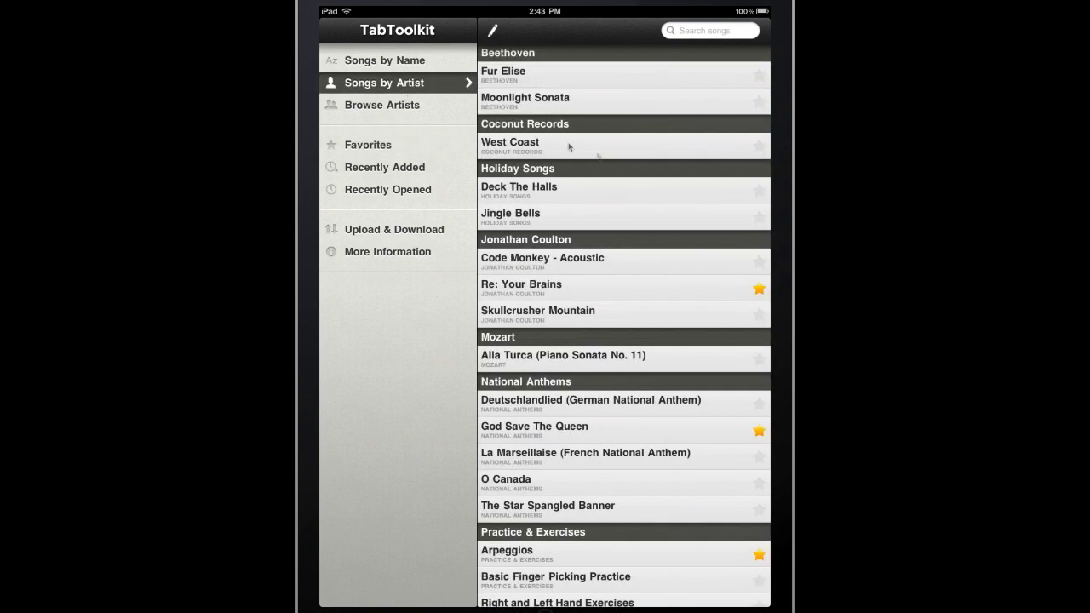
- Star and unstar Jingle Bells and Deck The Halls, then view Recently Added and Recently Opened
click(759, 219)
click(759, 192)
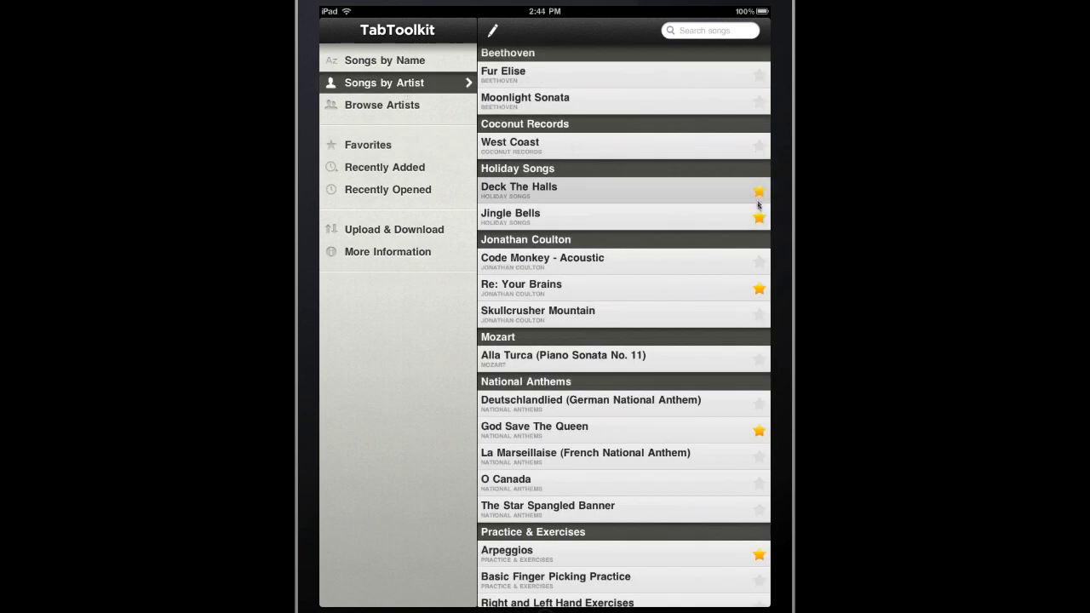
click(759, 218)
click(759, 192)
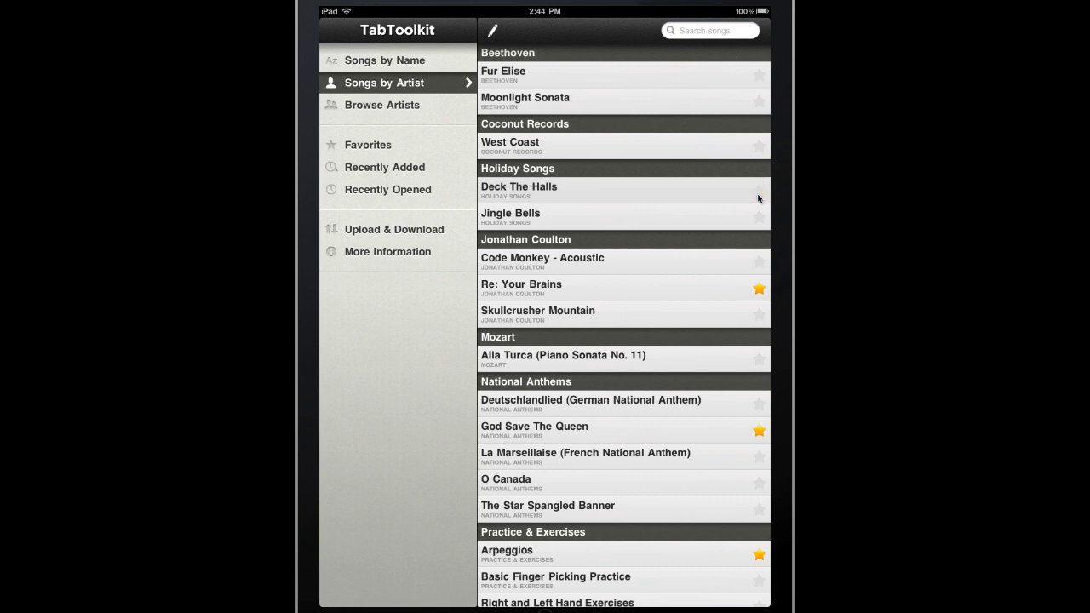
click(381, 167)
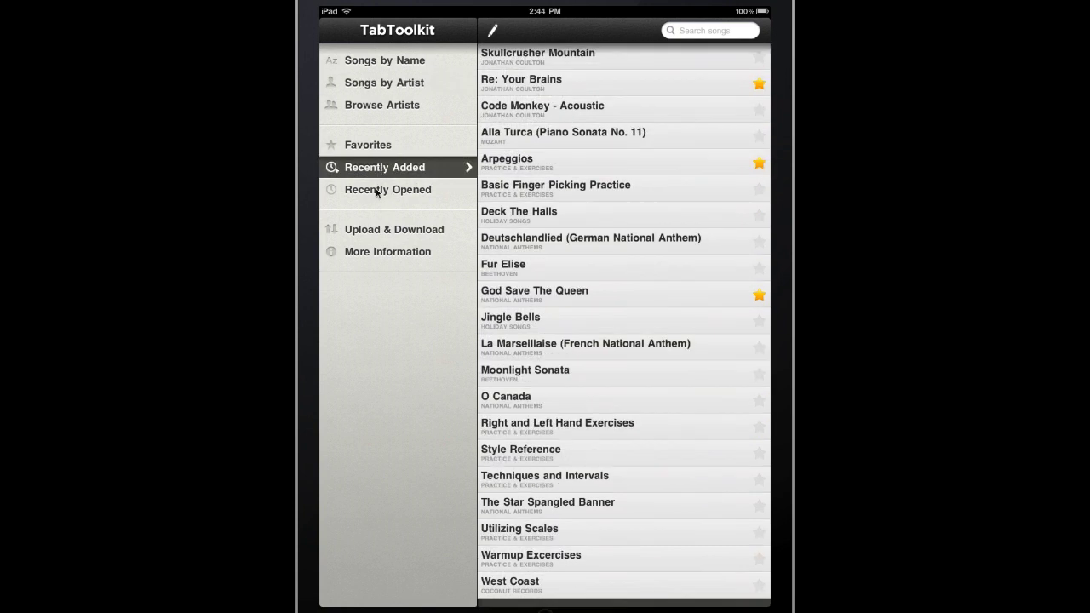
click(377, 191)
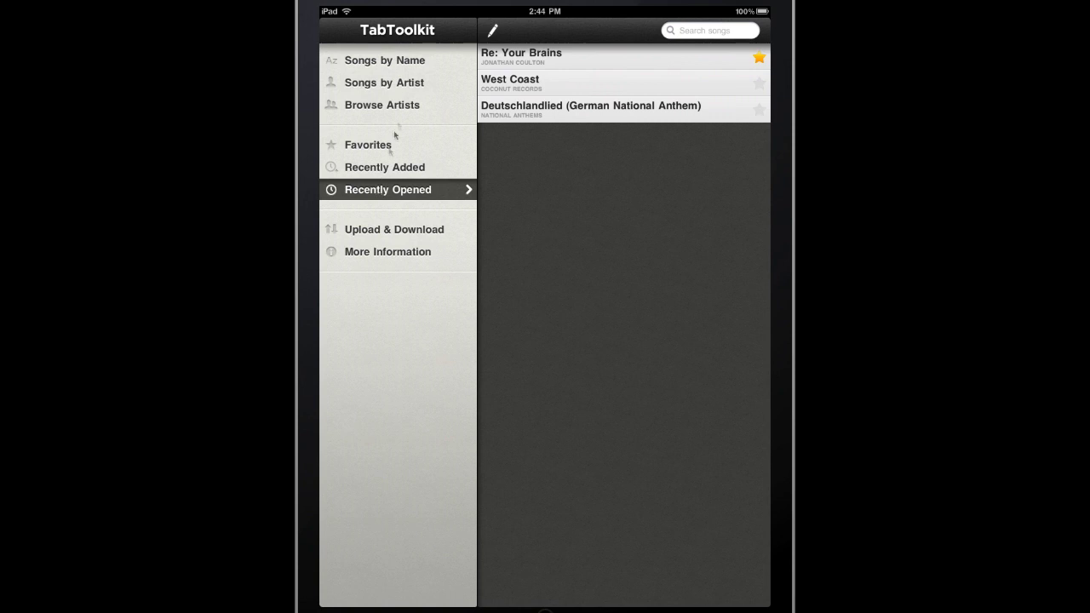
- Search the artist-grouped library for 'brains', then delete the search text
click(411, 82)
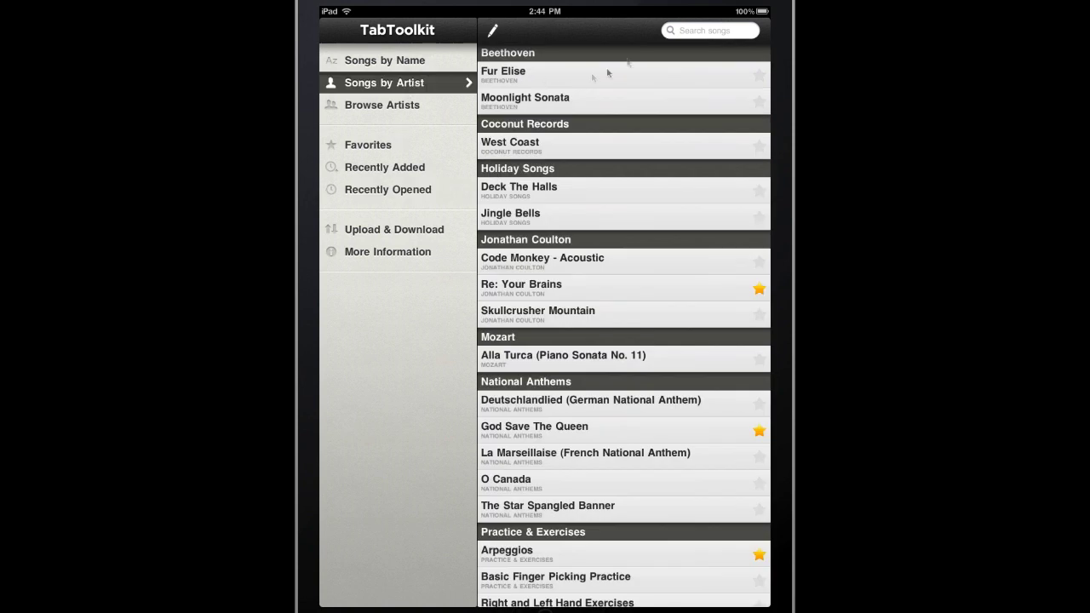
click(692, 32)
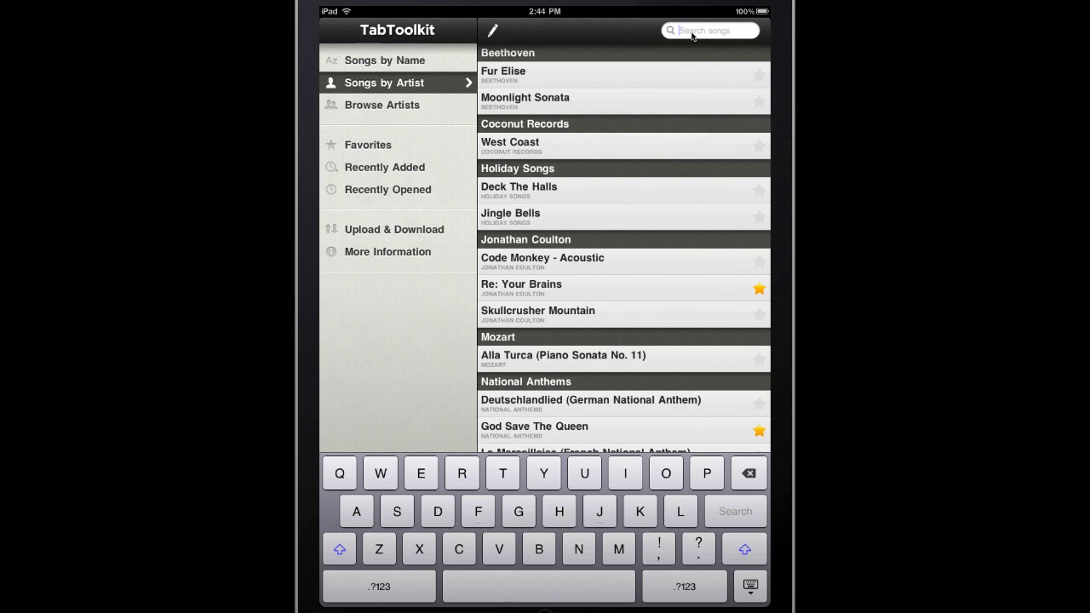
text(brains)
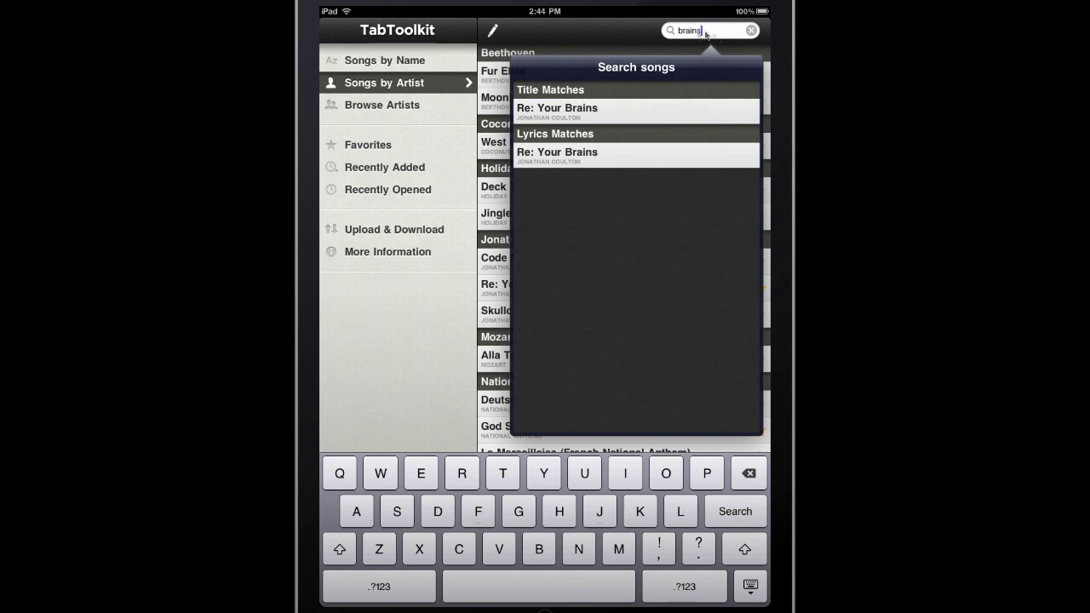
key(BackSpace)
key(BackSpace)
key(BackSpace)
key(BackSpace)
key(BackSpace)
key(BackSpace)
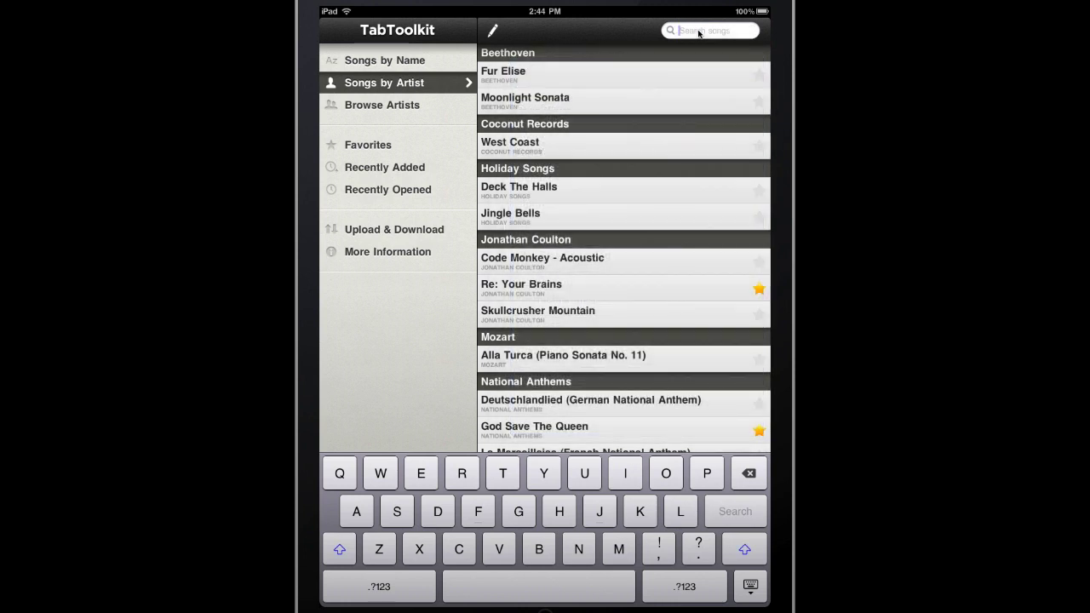
- Search for songs in EADGBE tuning, scroll the results, then clear the search
text(EADGBE)
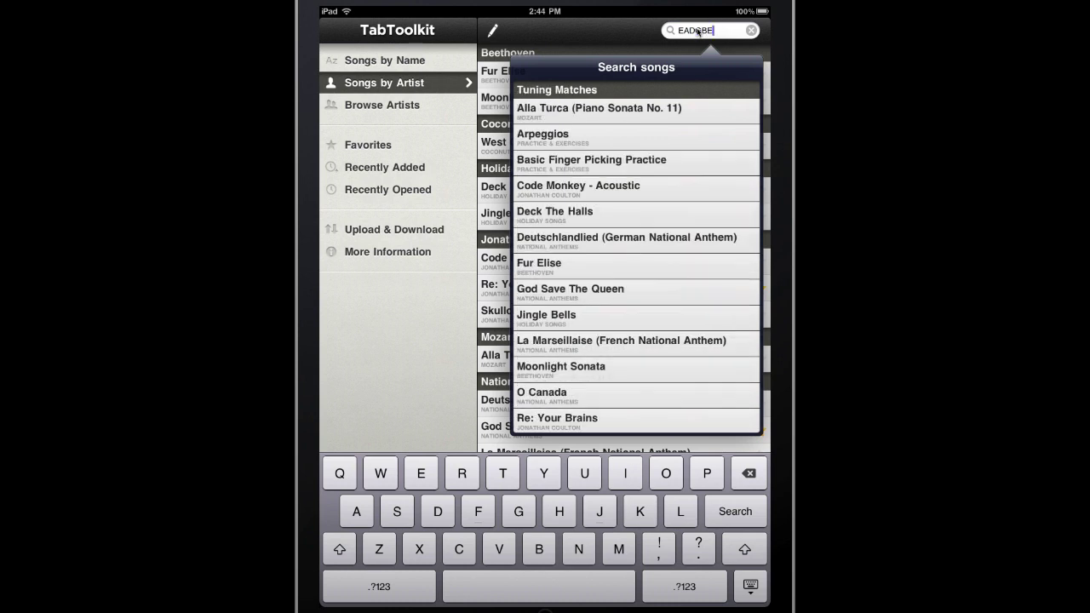
drag(694, 299, 699, 178)
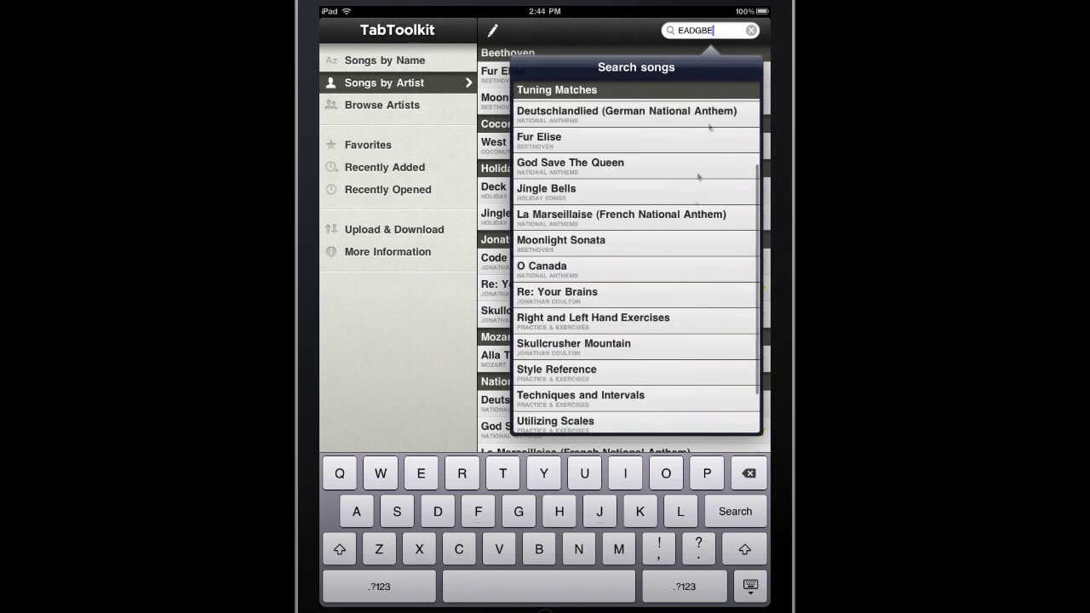
click(752, 31)
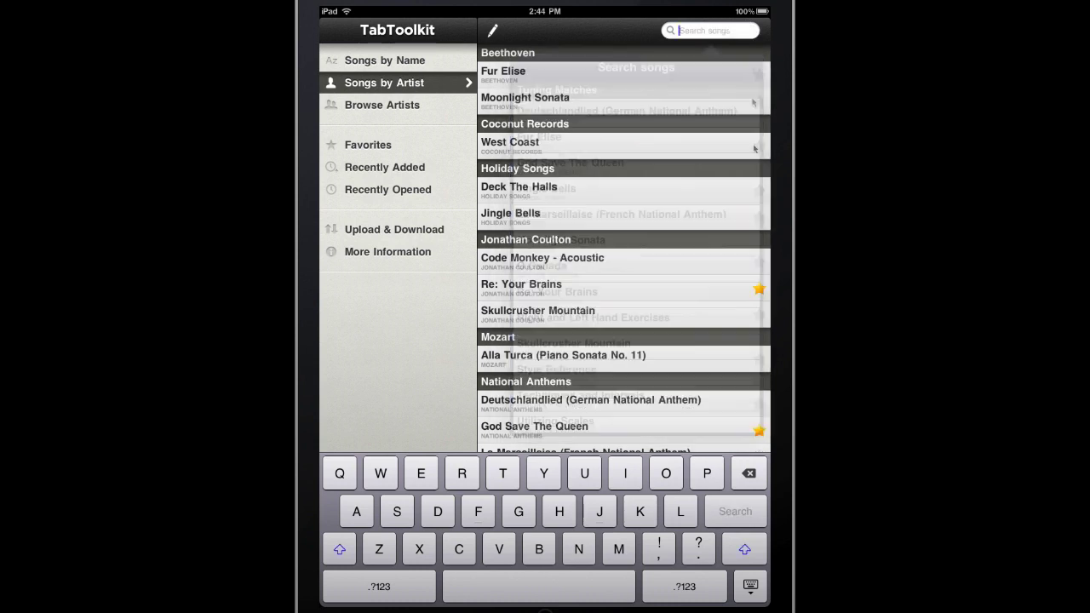
- Open Re: Your Brains, scroll through its tab sheet, and start playback
click(751, 587)
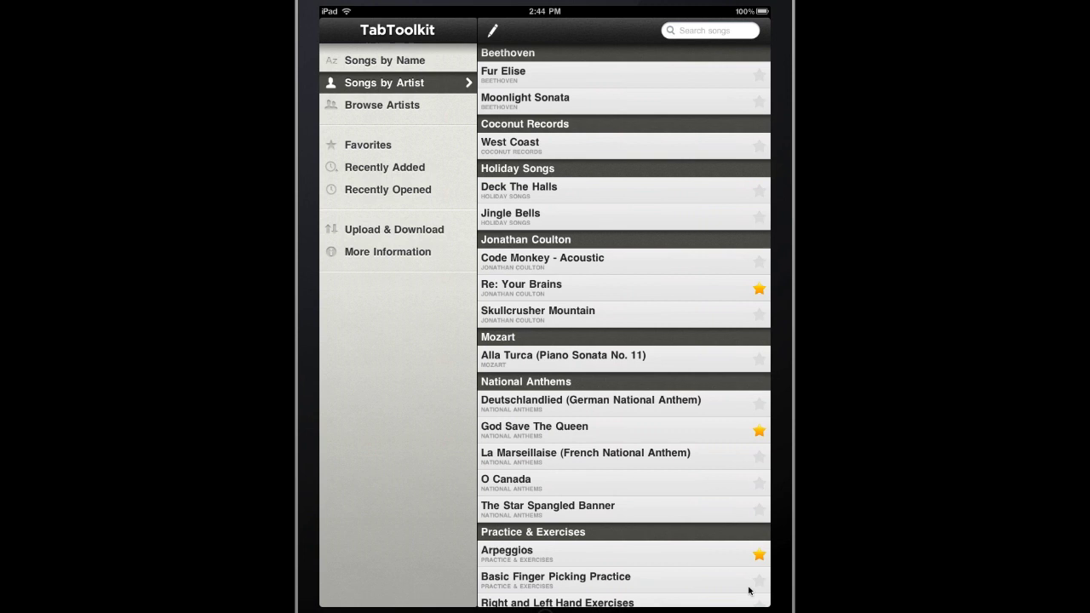
click(560, 284)
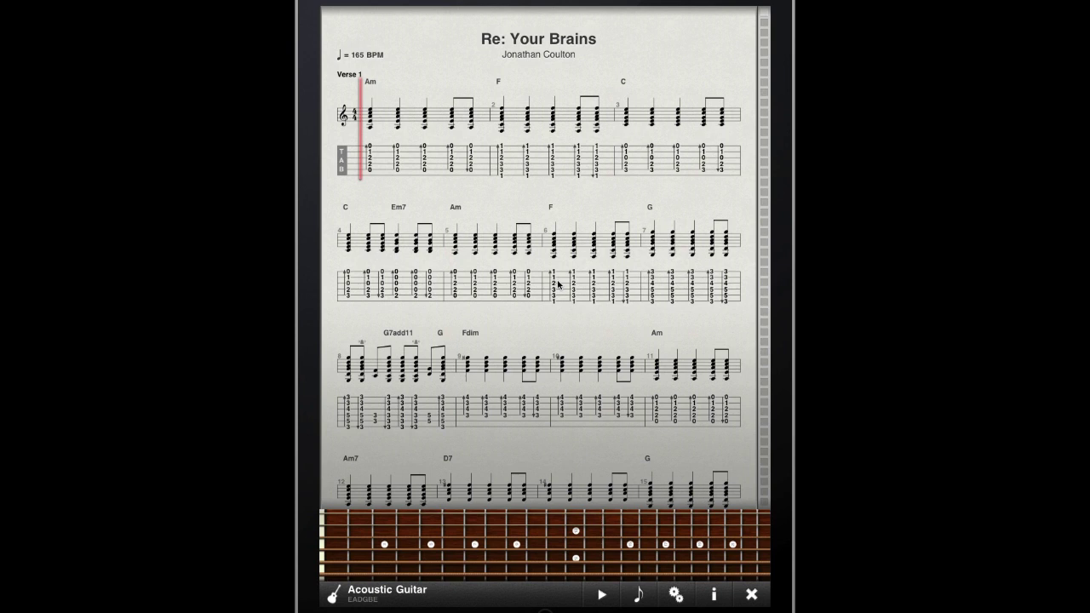
drag(562, 402, 559, 151)
click(602, 596)
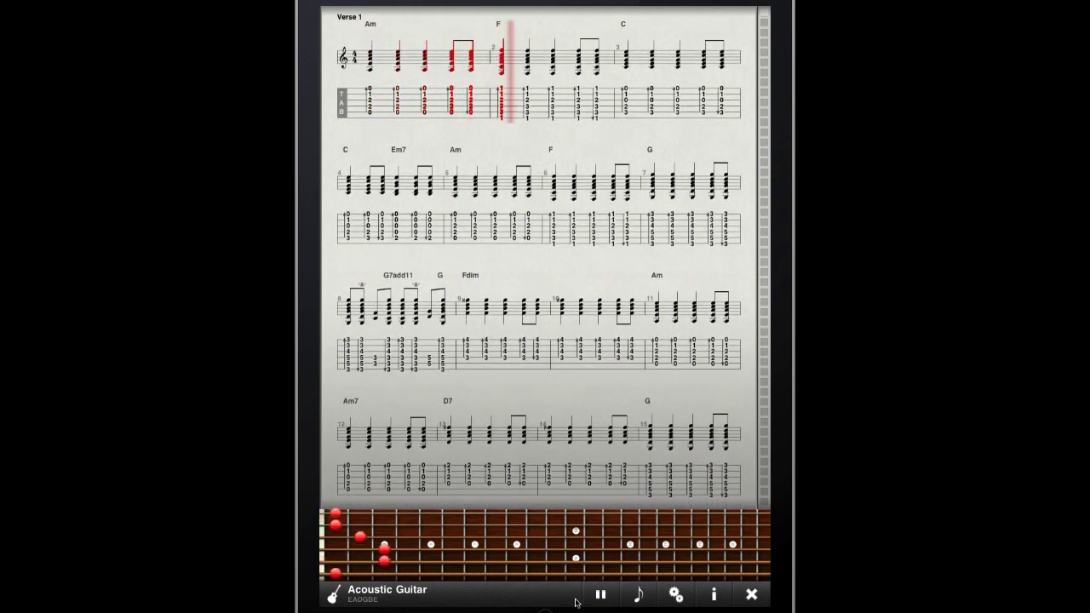
- Try Jazz and Clean Electric sounds on Acoustic Guitar, then reset it to the default Steel String Guitar
click(333, 596)
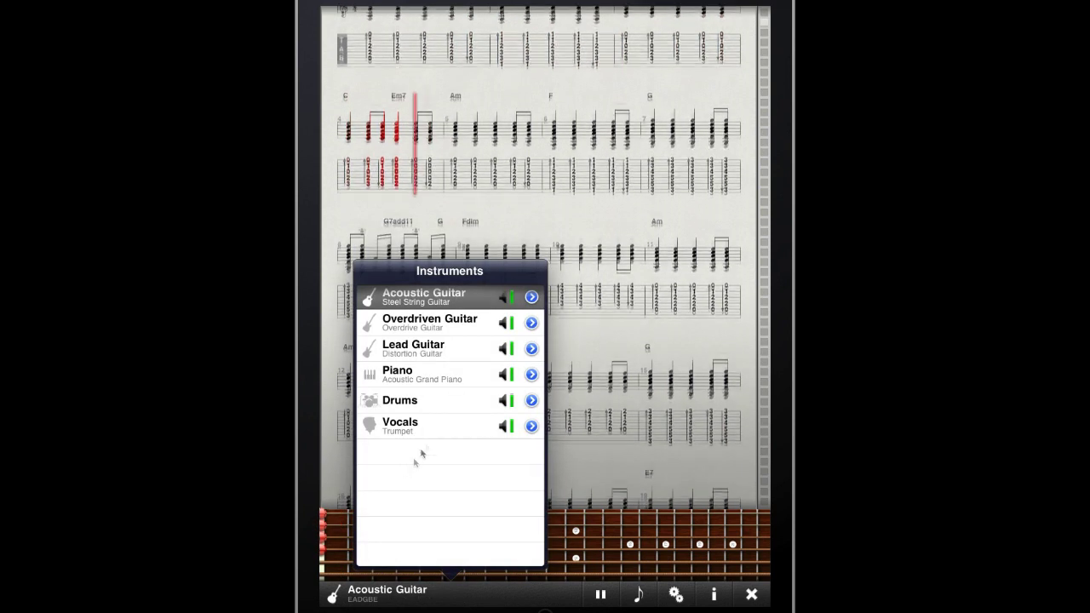
click(532, 297)
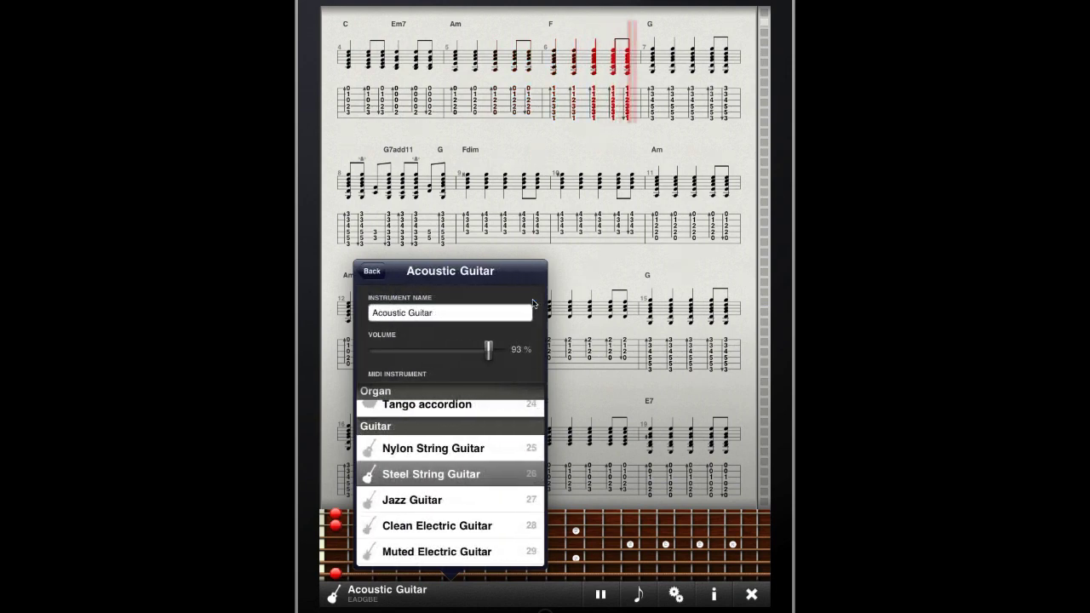
click(441, 505)
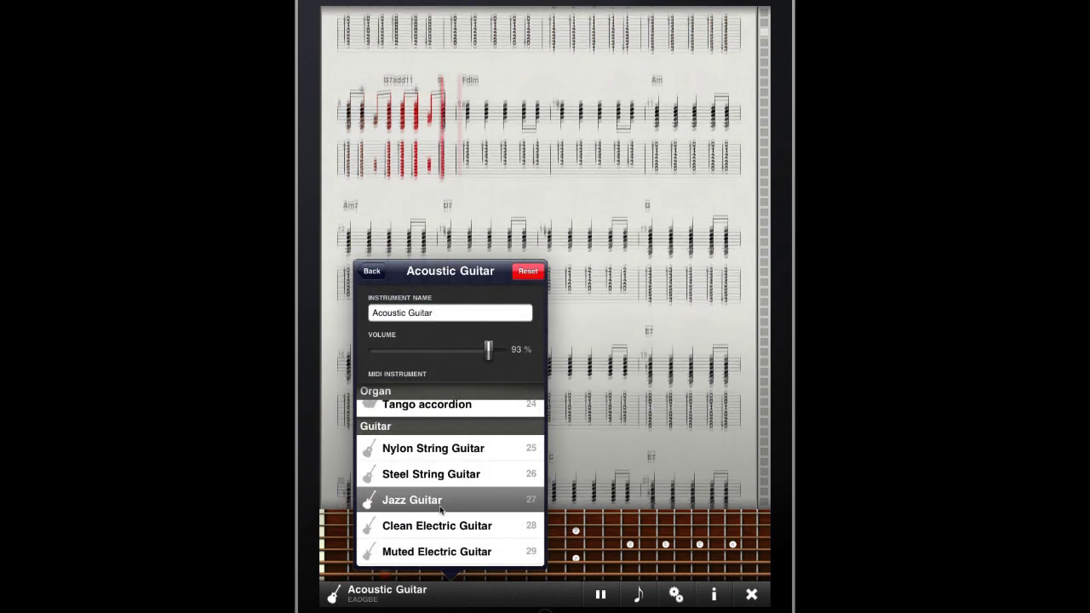
click(436, 526)
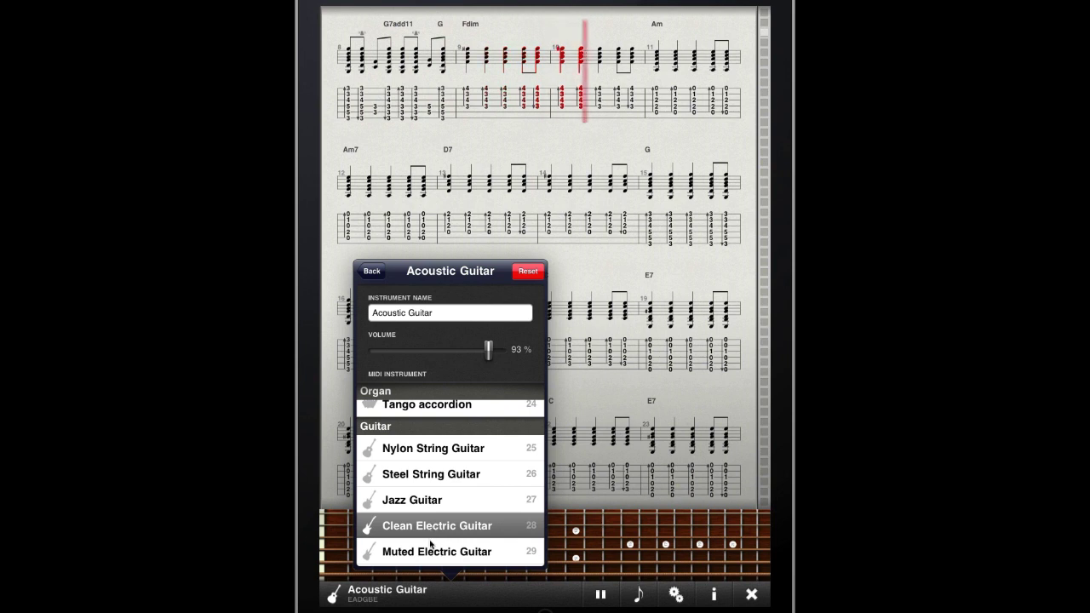
click(528, 270)
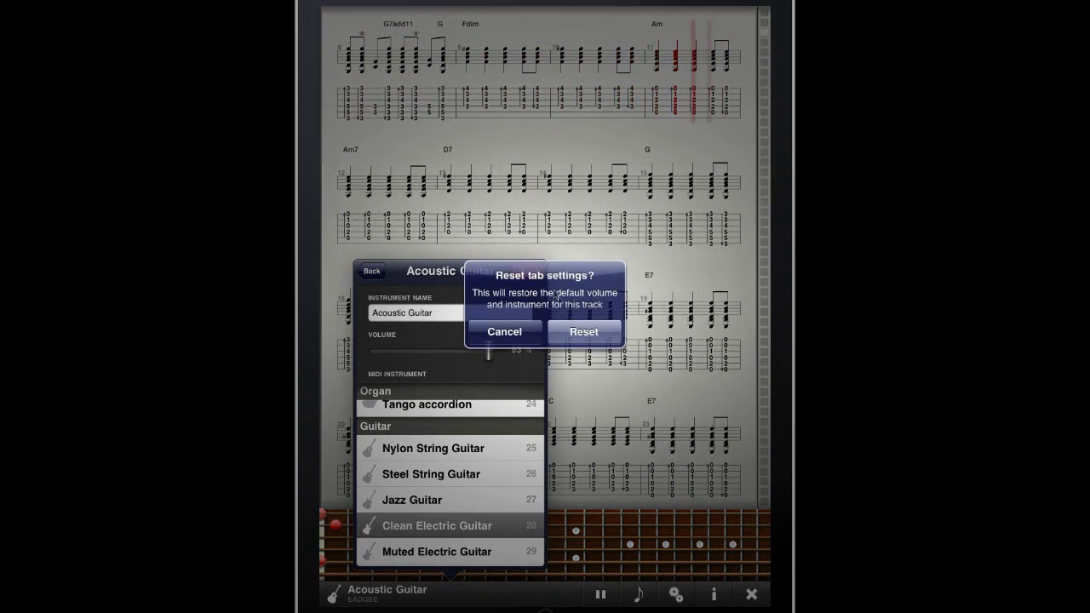
click(582, 332)
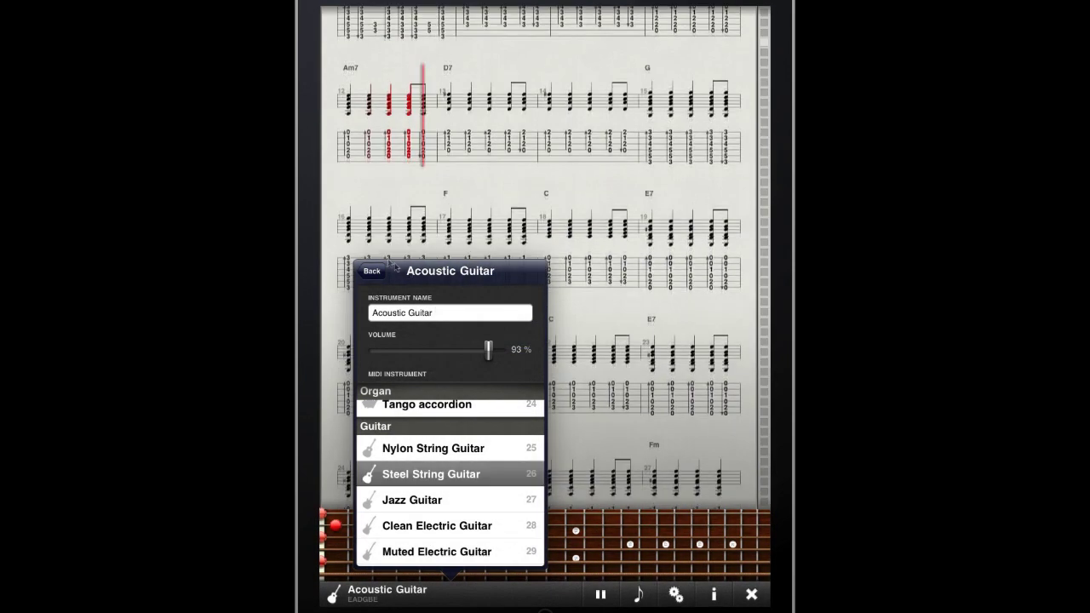
- Mute the Overdriven Guitar, Lead Guitar, Piano, Drums and Vocals tracks
click(372, 271)
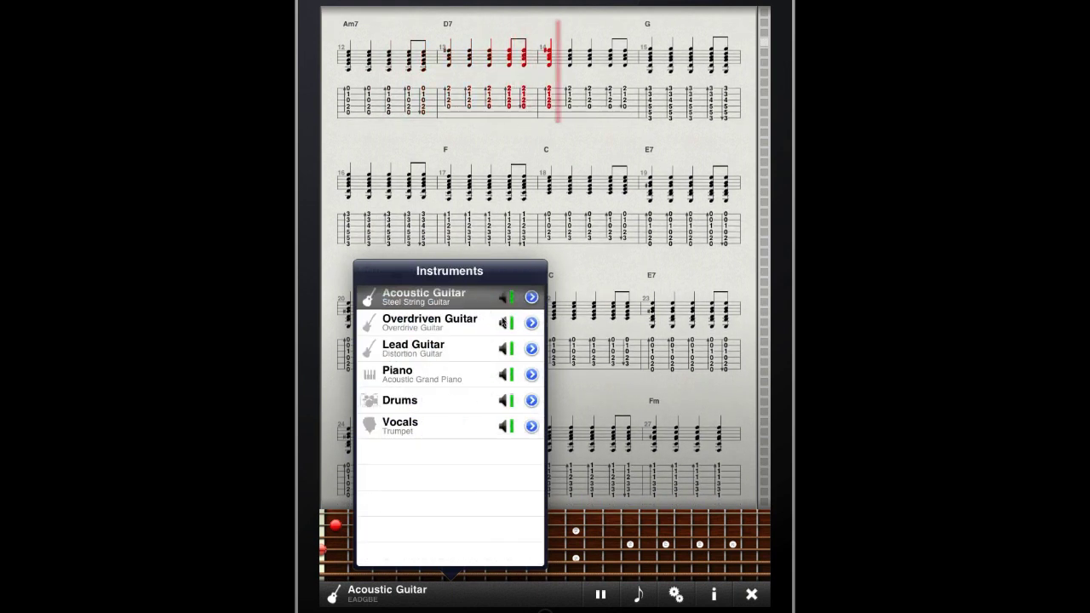
click(504, 323)
click(504, 348)
click(504, 375)
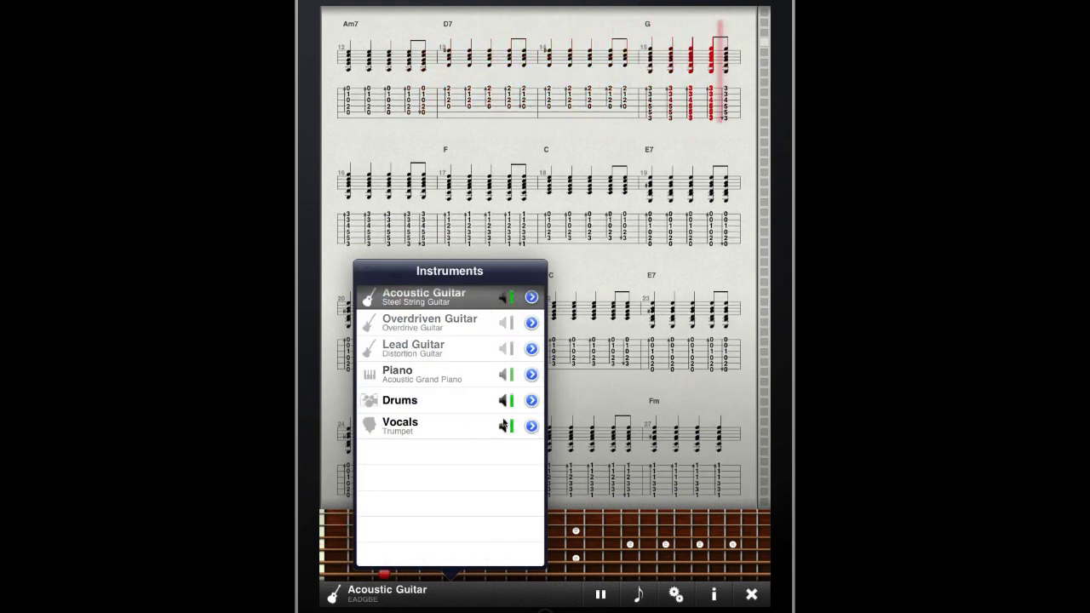
click(504, 401)
click(504, 426)
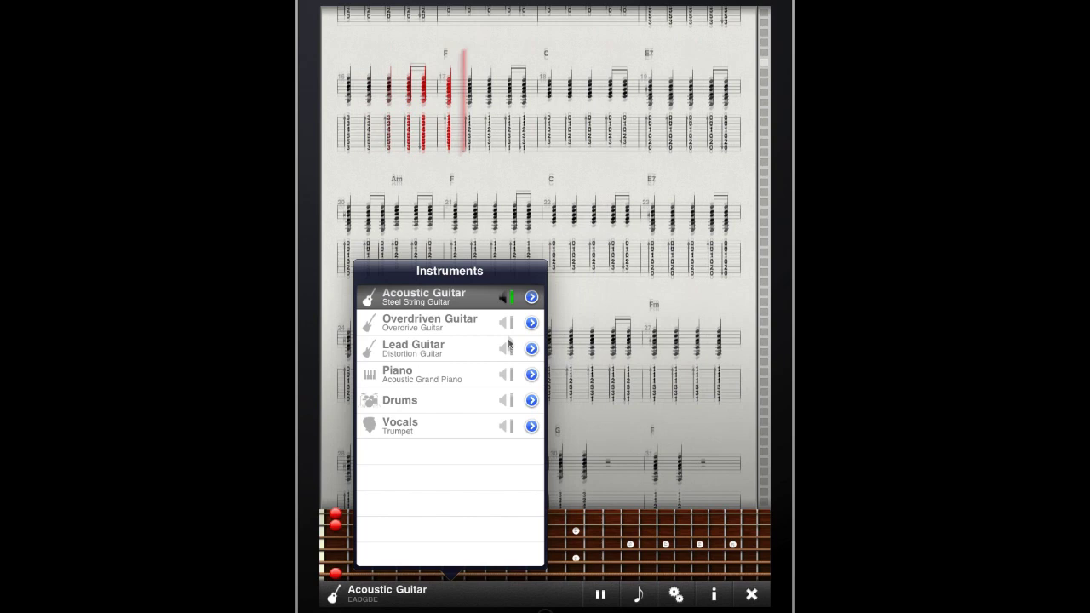
- Unmute the Overdriven Guitar, Lead Guitar, Piano and Drums tracks
click(506, 323)
click(506, 349)
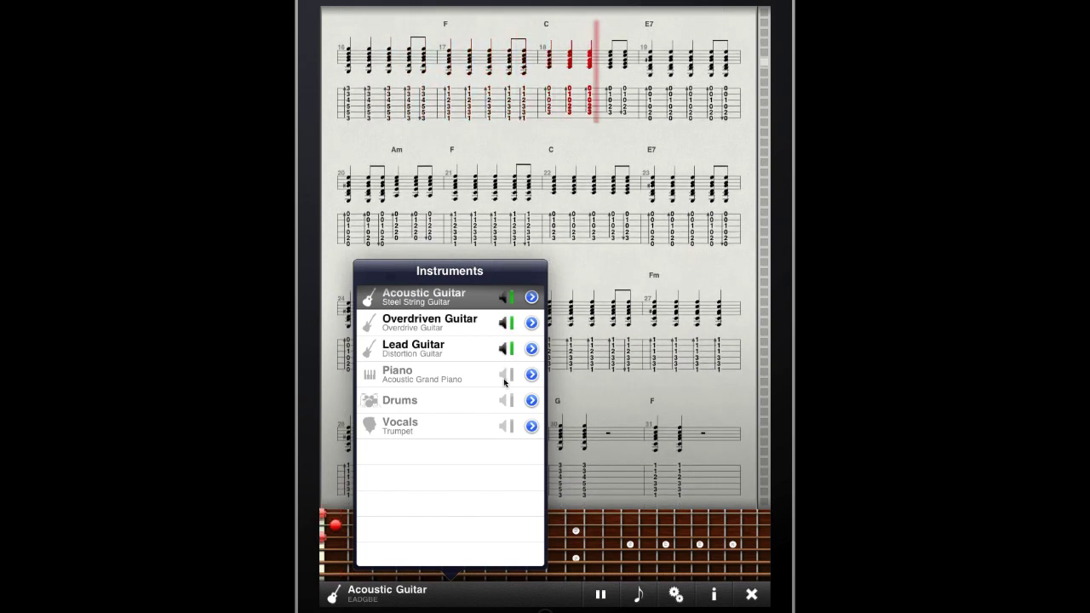
click(504, 374)
click(504, 401)
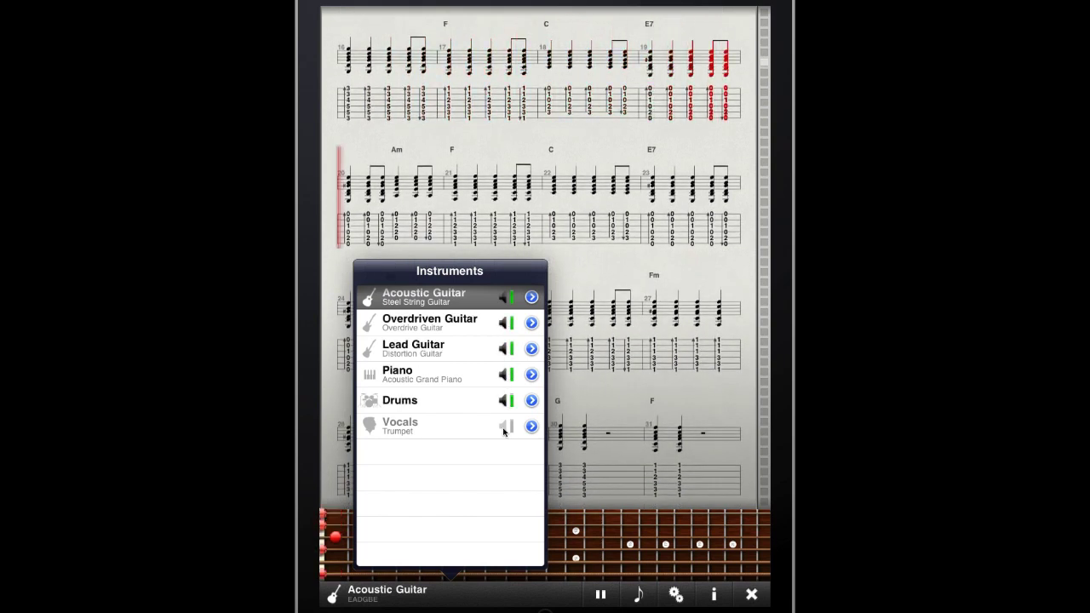
- Unmute Vocals, stop Re: Your Brains back at bar 1, and show the playback settings
click(504, 426)
click(600, 594)
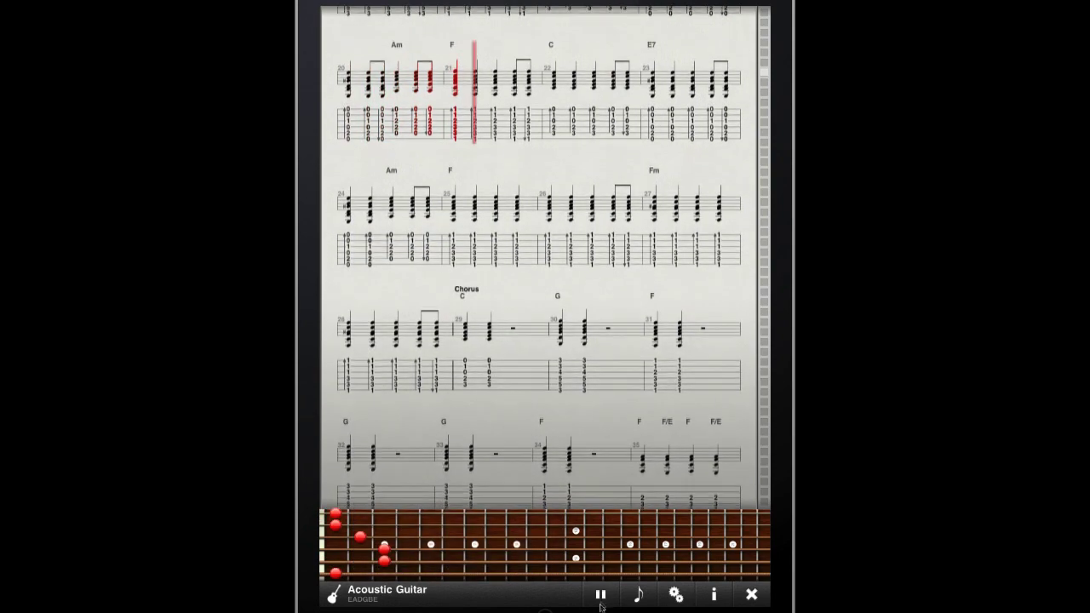
click(600, 594)
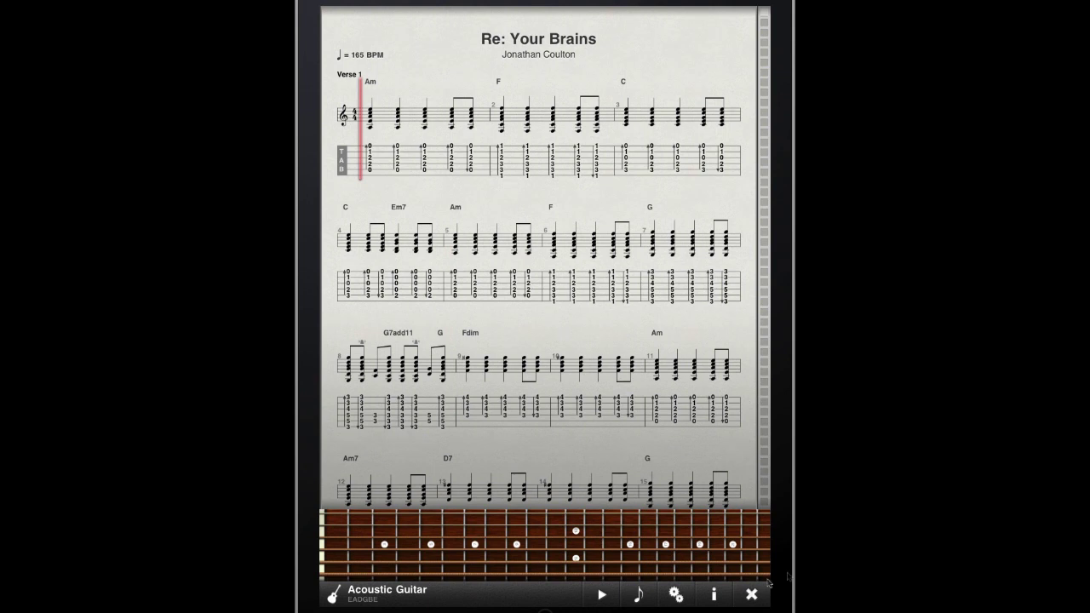
click(639, 595)
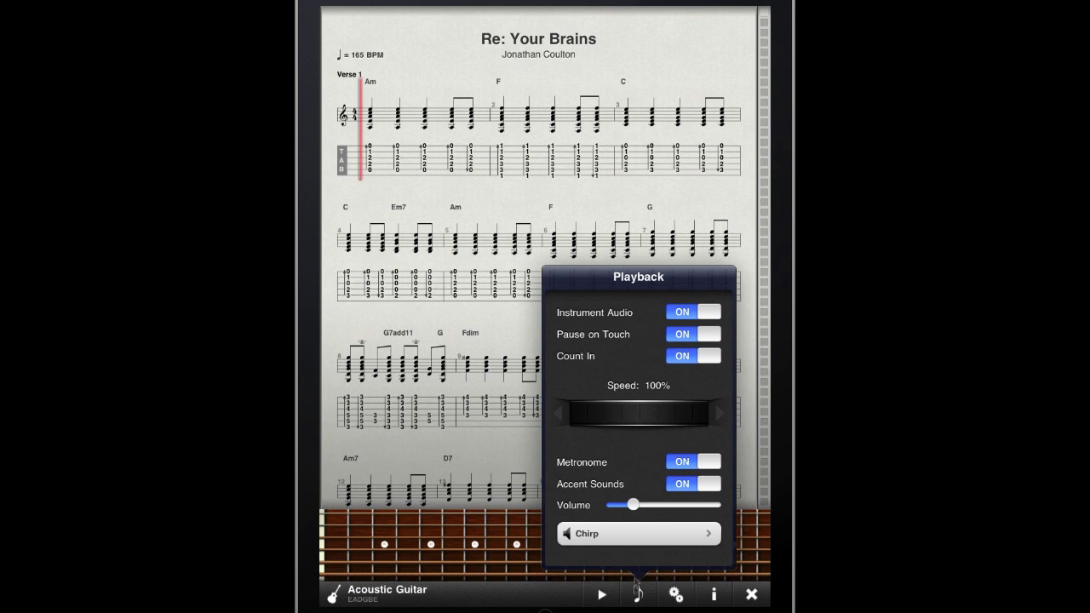
- Restart playback and spin the Speed wheel faster and slower, leaving it at 100%
click(601, 594)
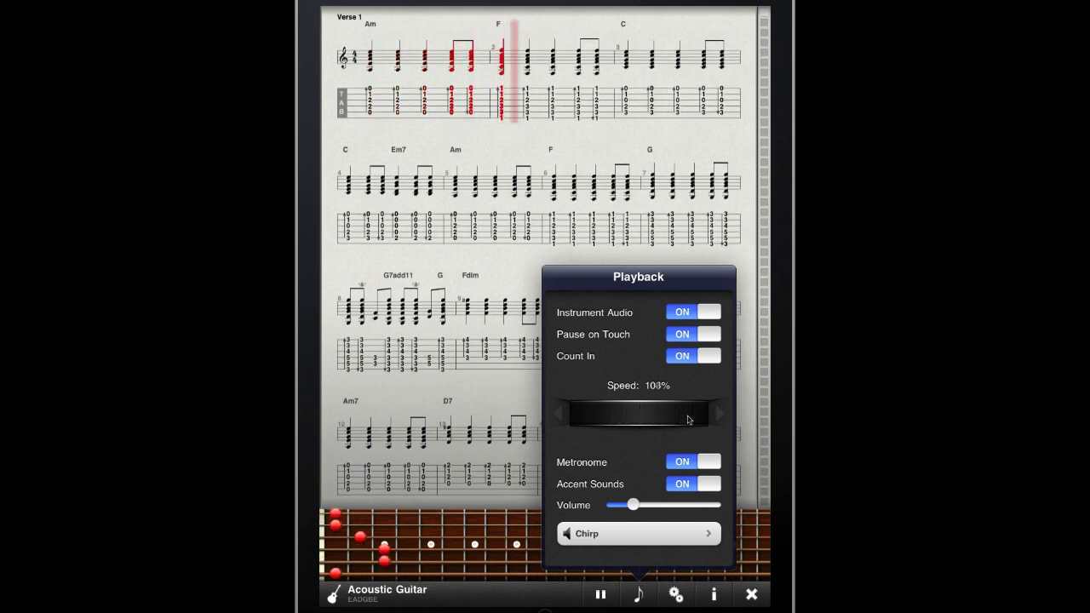
drag(605, 418, 578, 425)
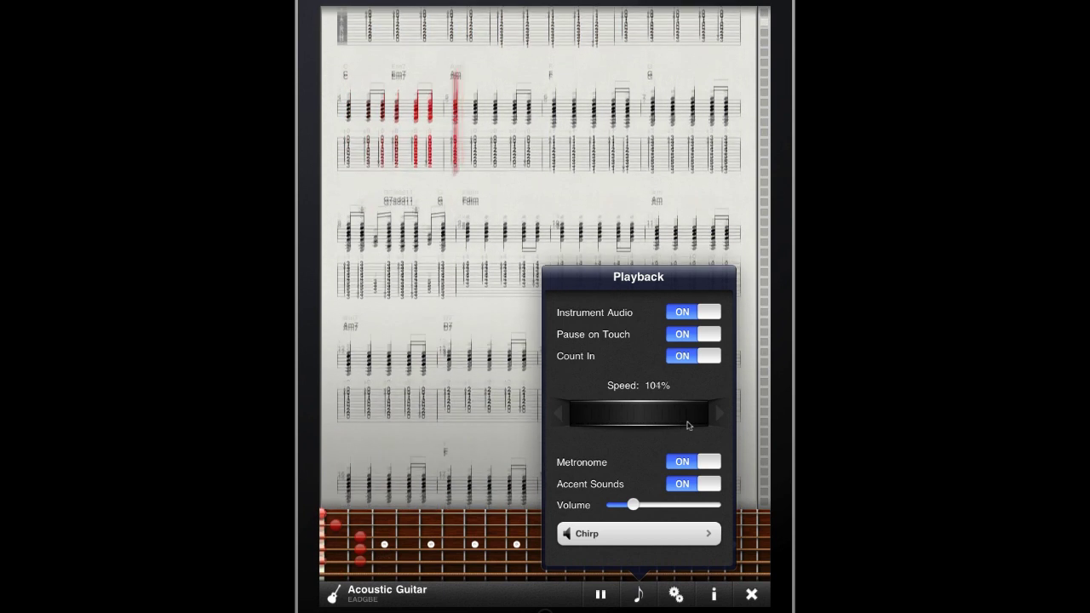
drag(690, 418, 736, 423)
drag(624, 424, 733, 423)
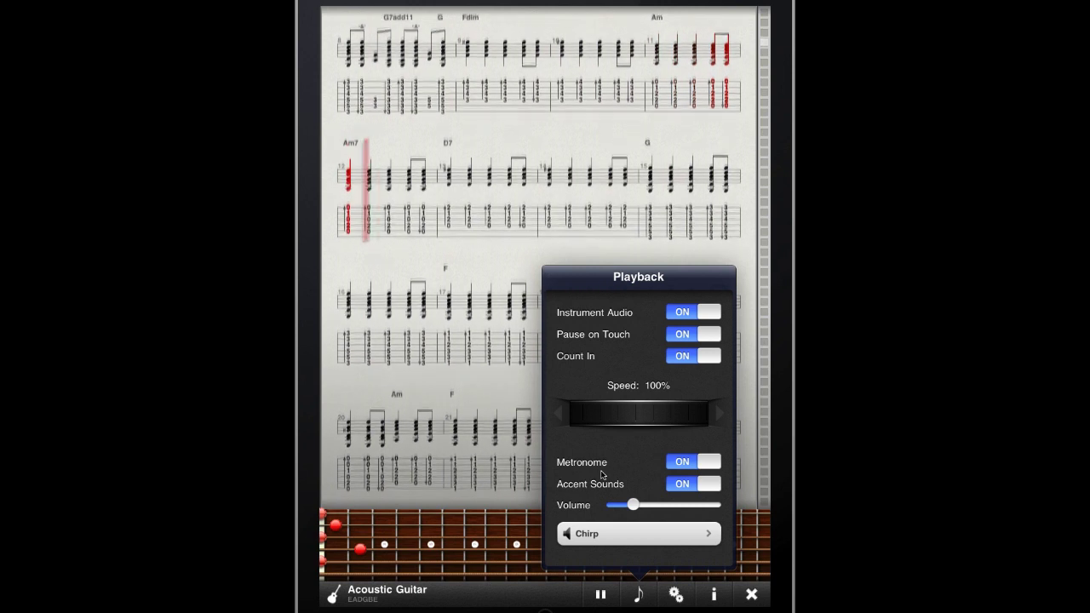
- Pause at bar 16 and set the display to Large size with Horizontal Scrolling
click(677, 601)
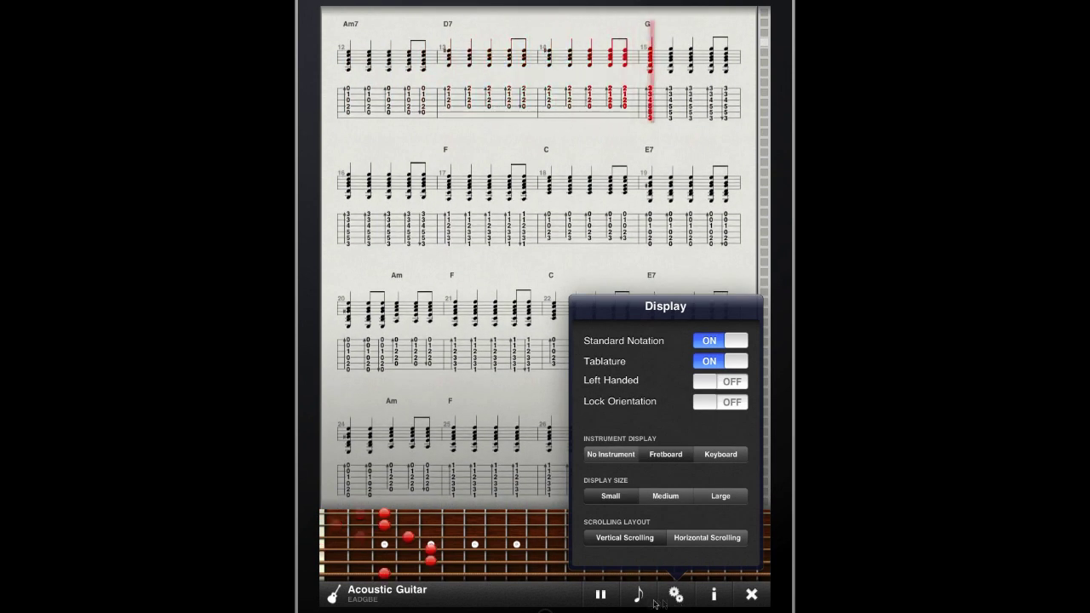
click(602, 598)
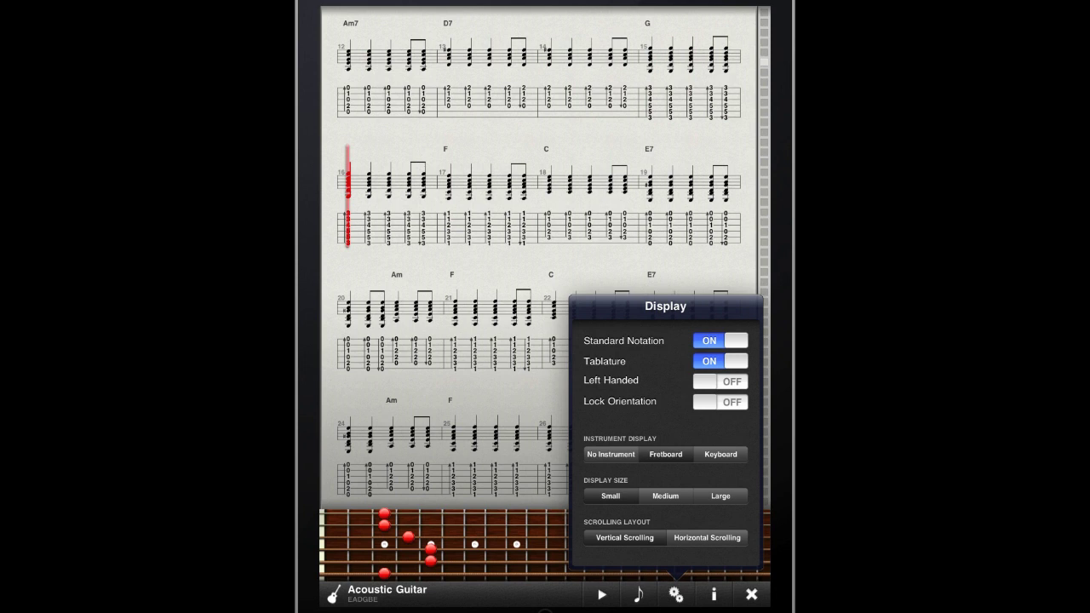
click(665, 495)
click(730, 497)
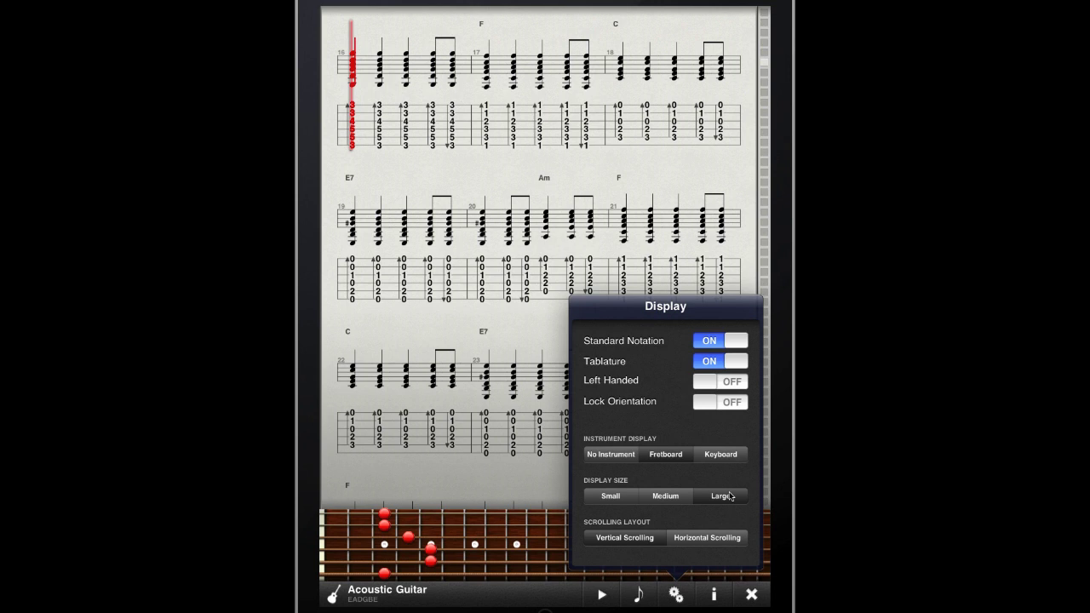
click(710, 539)
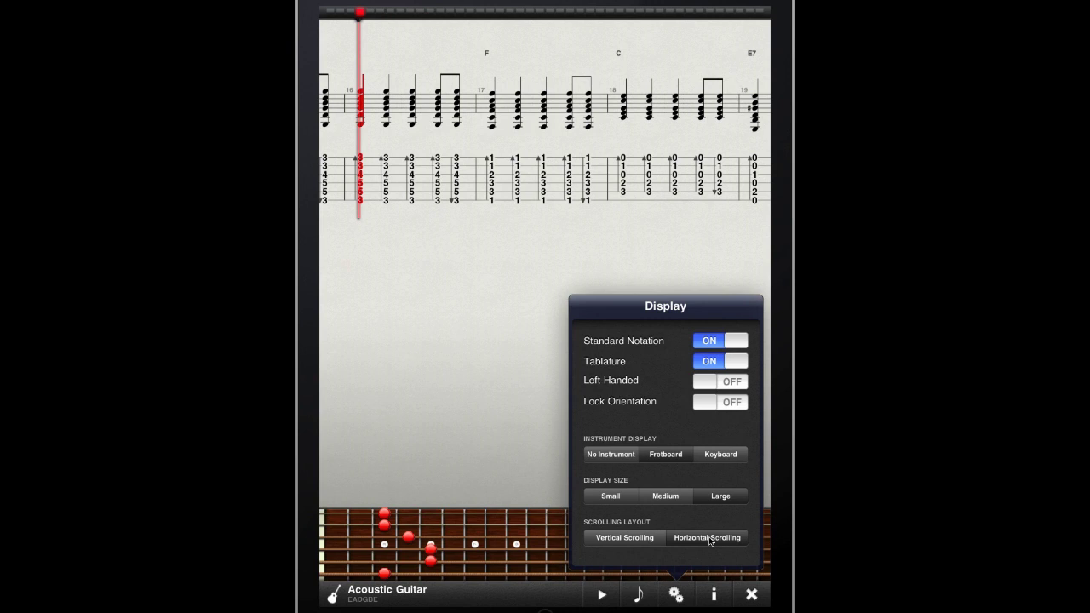
- Close the Display popover, swipe and scrub through the score, then return to Verse 1
click(595, 212)
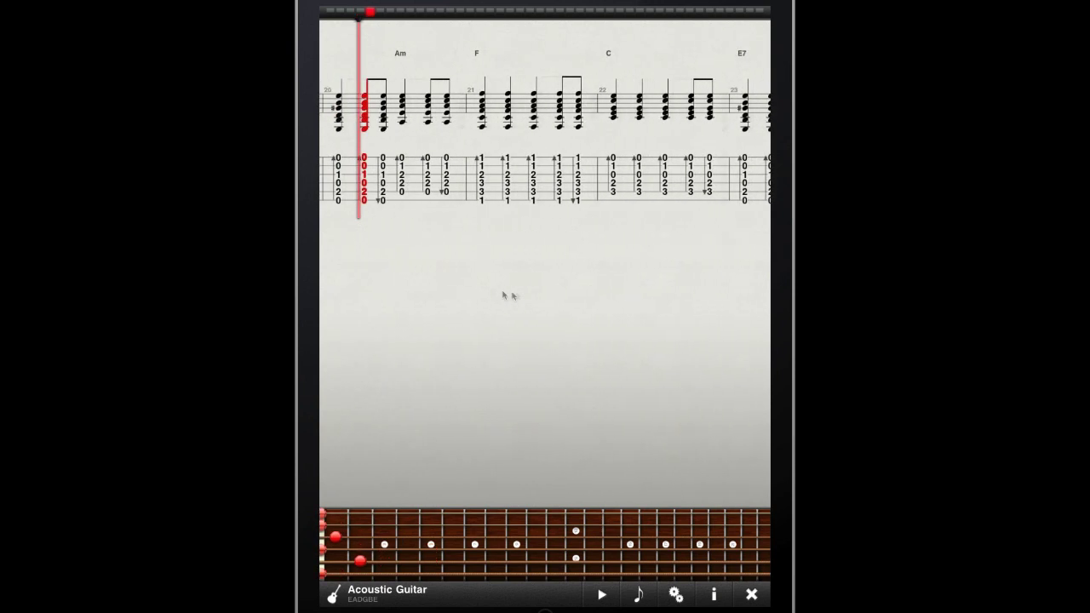
drag(502, 295, 571, 302)
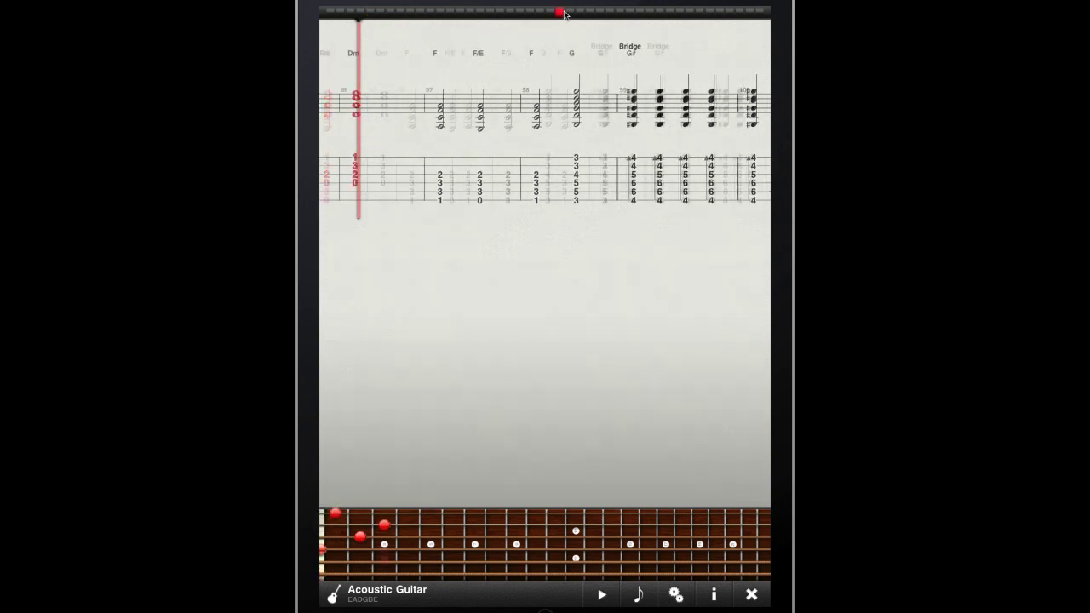
mouse_move(564, 14)
mouse_down()
mouse_move(524, 15)
mouse_move(549, 15)
mouse_up()
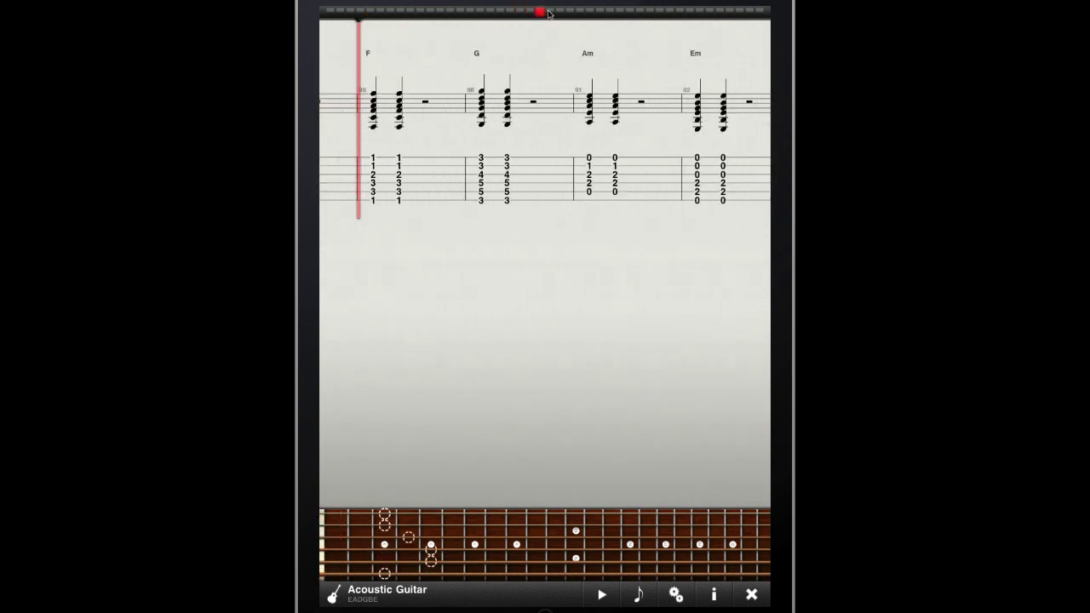
click(332, 14)
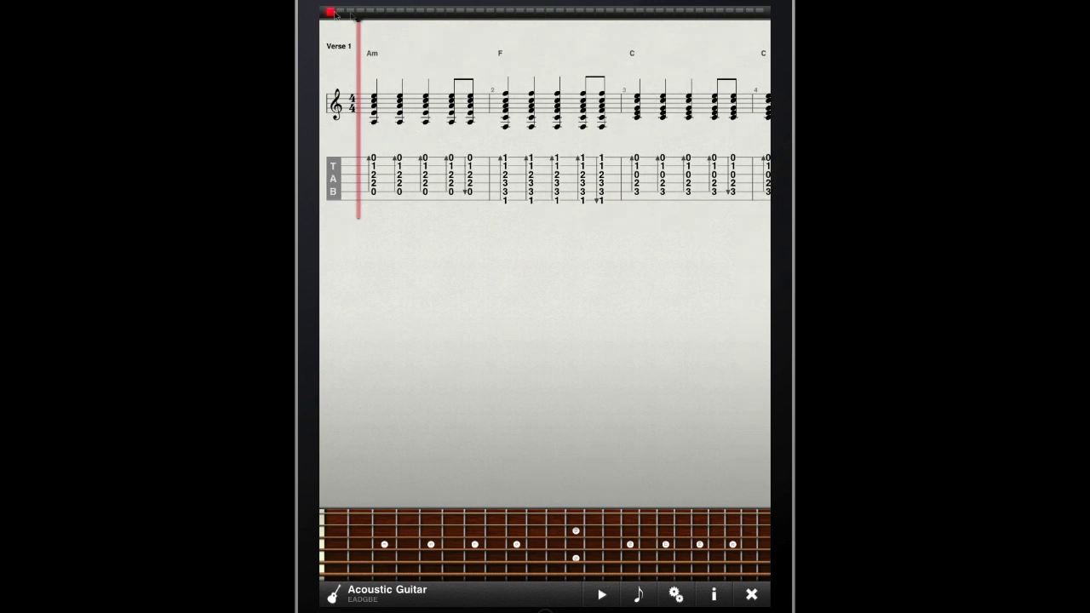
click(391, 15)
click(333, 14)
click(751, 594)
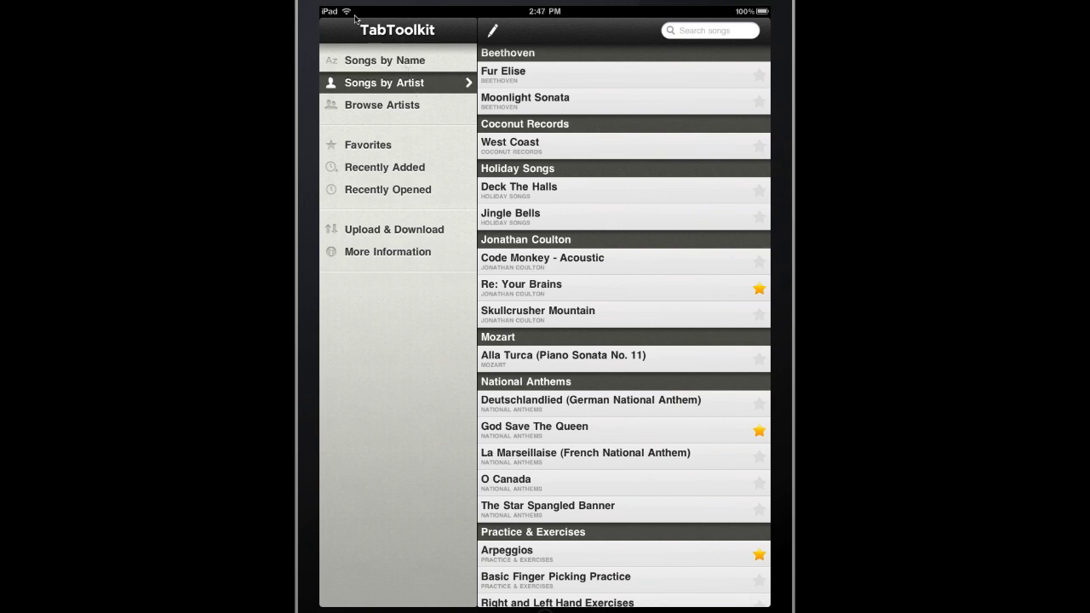
click(396, 235)
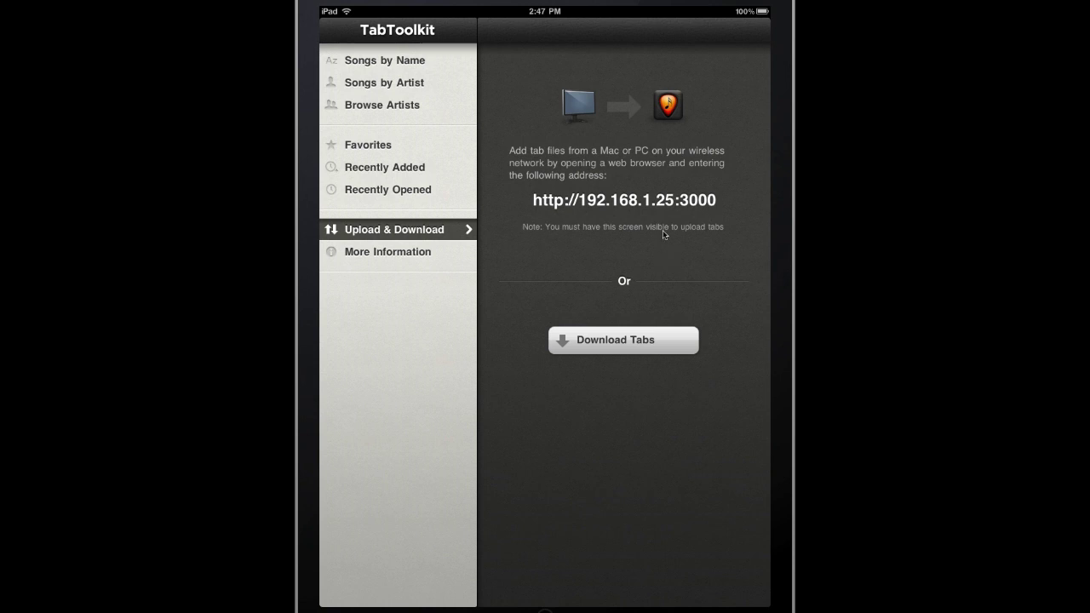
key(super+Tab)
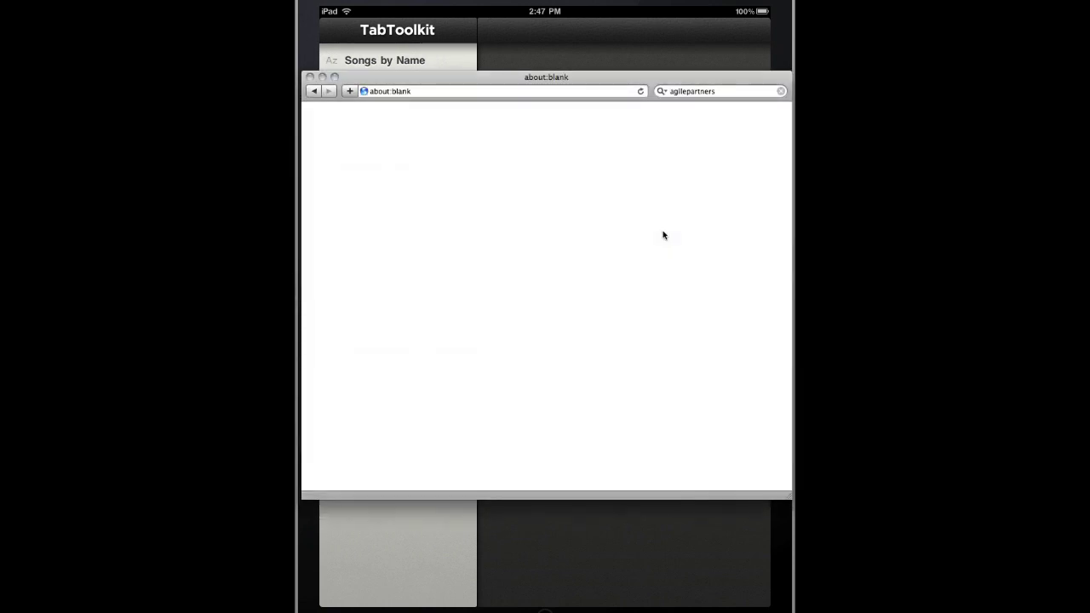
click(409, 90)
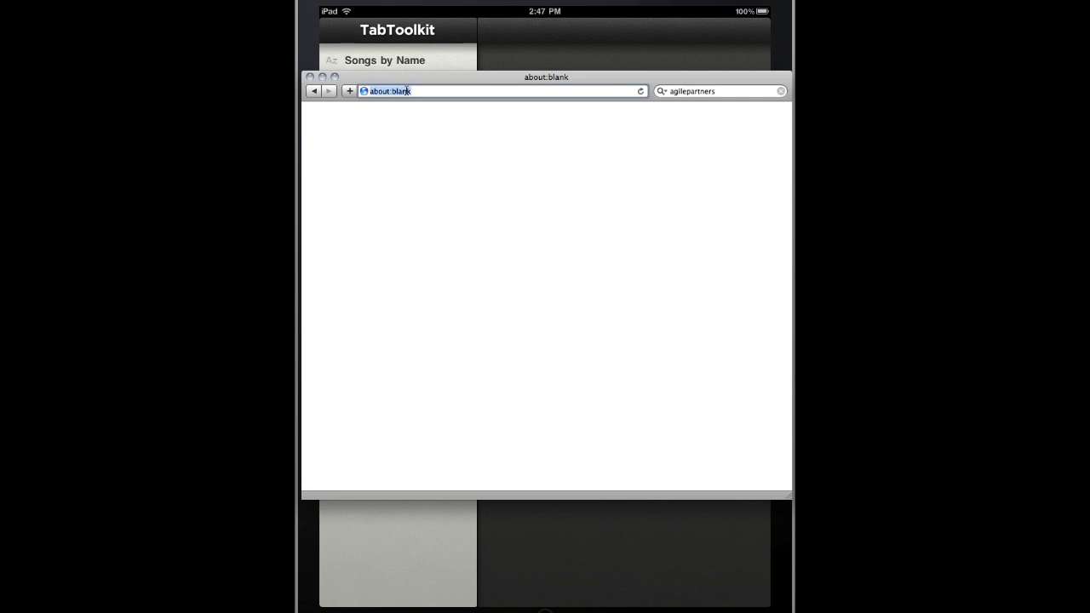
text(http://192.168.1.25:3000/)
key(Return)
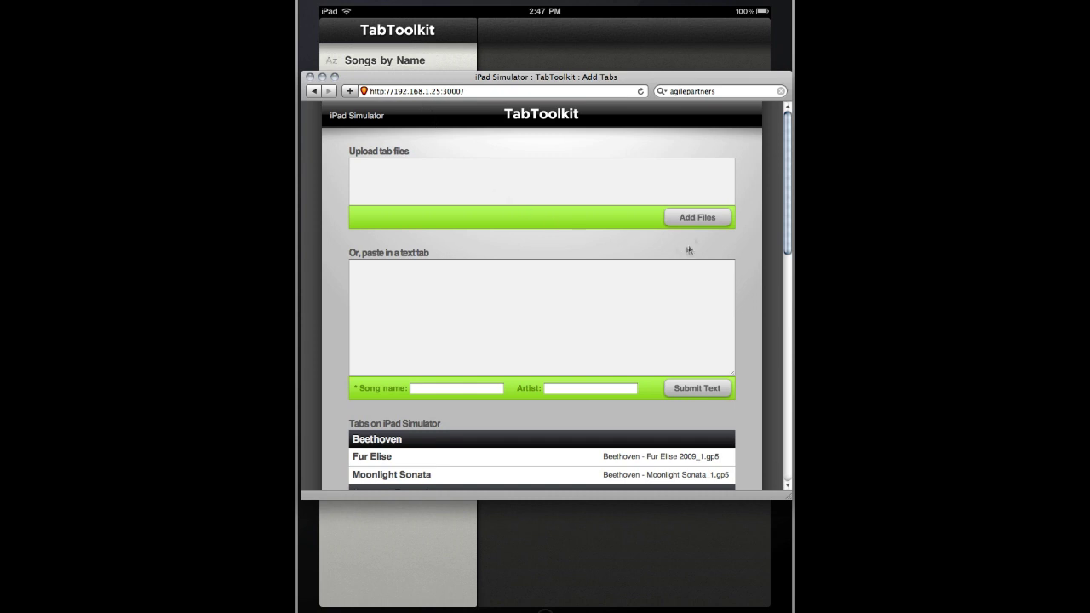
- Upload Coconut Records - Nighttiming.gp5 through Add Files and return to the iPad simulator
click(700, 217)
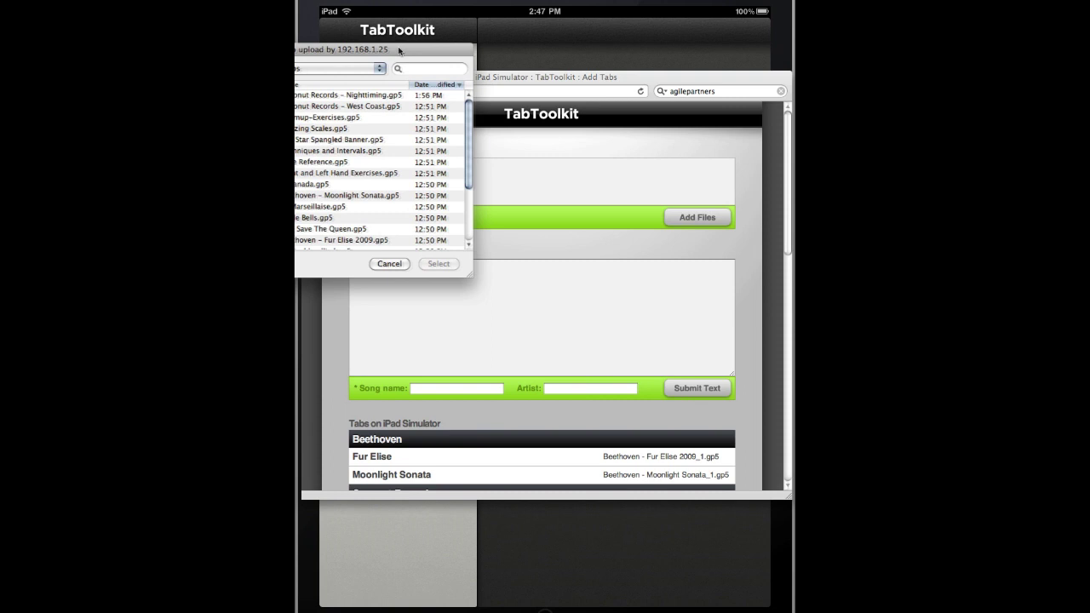
click(389, 111)
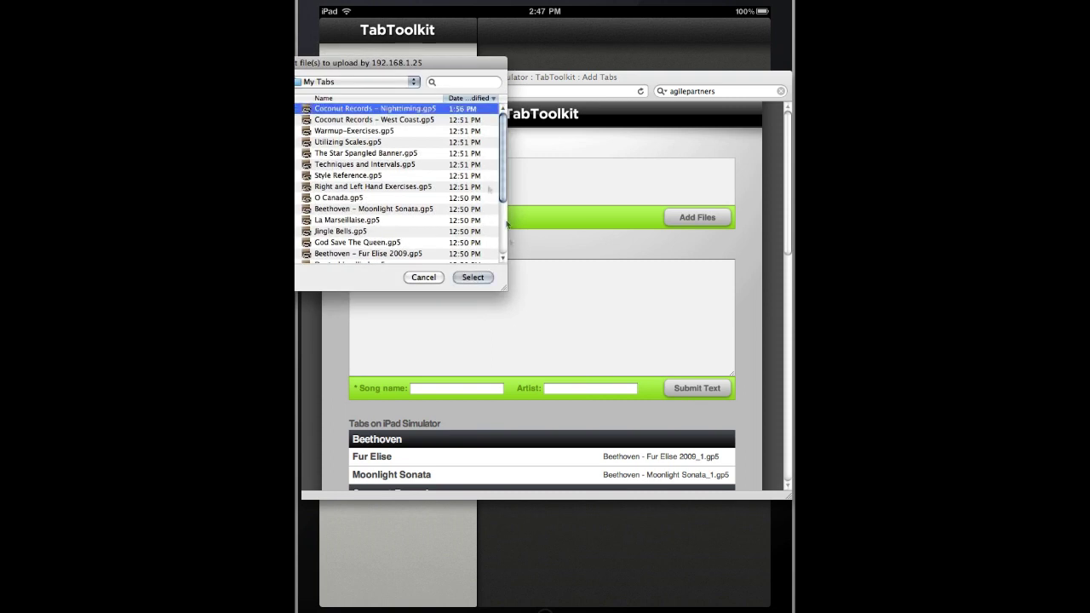
click(473, 278)
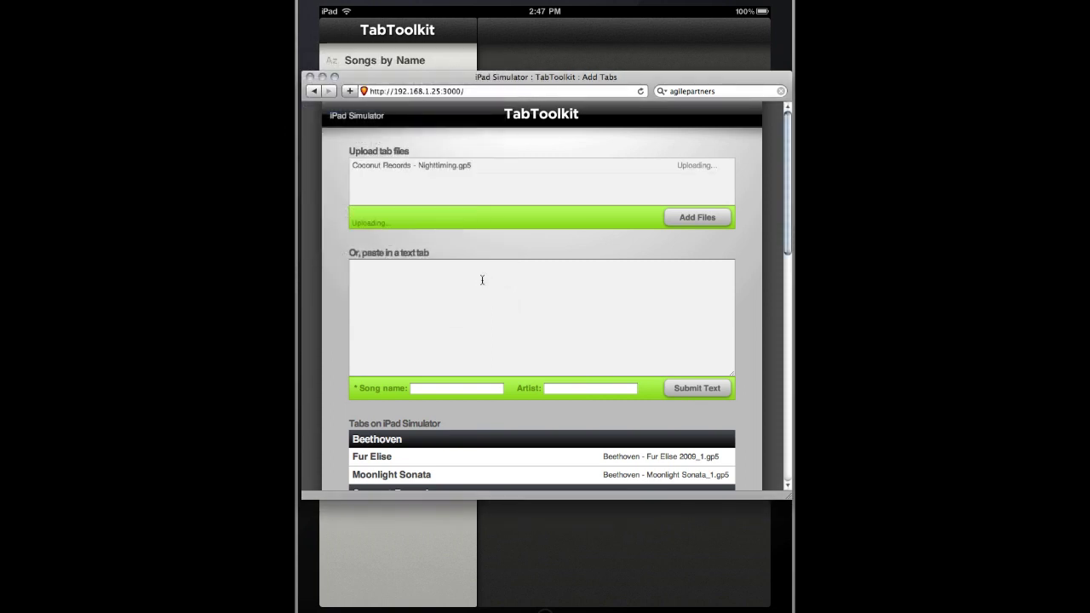
click(674, 50)
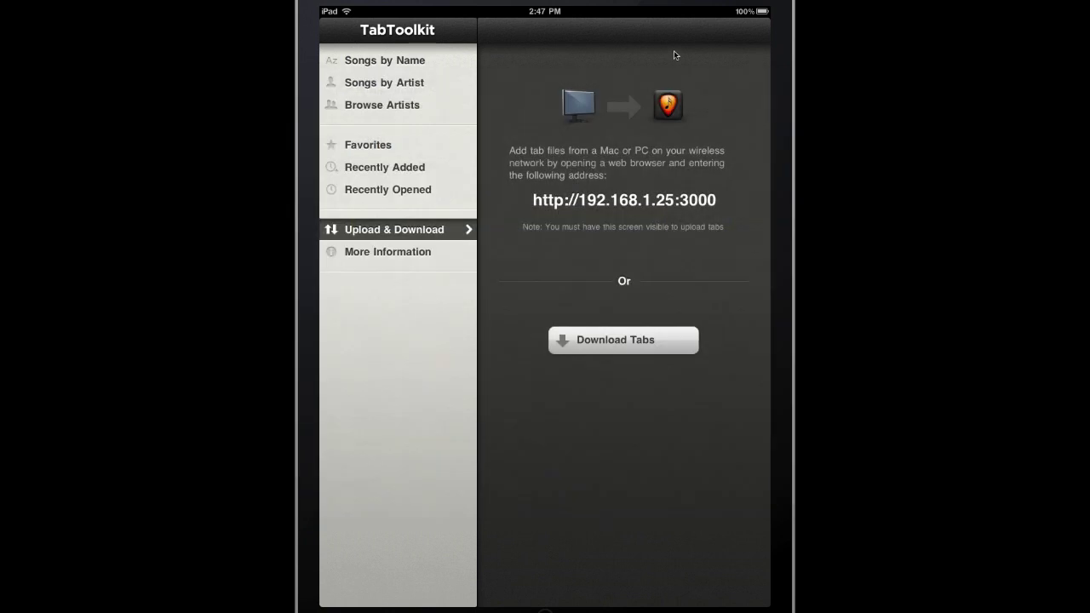
- Open Nighttiming from the Recently Added list, play it briefly, then pause playback
click(387, 172)
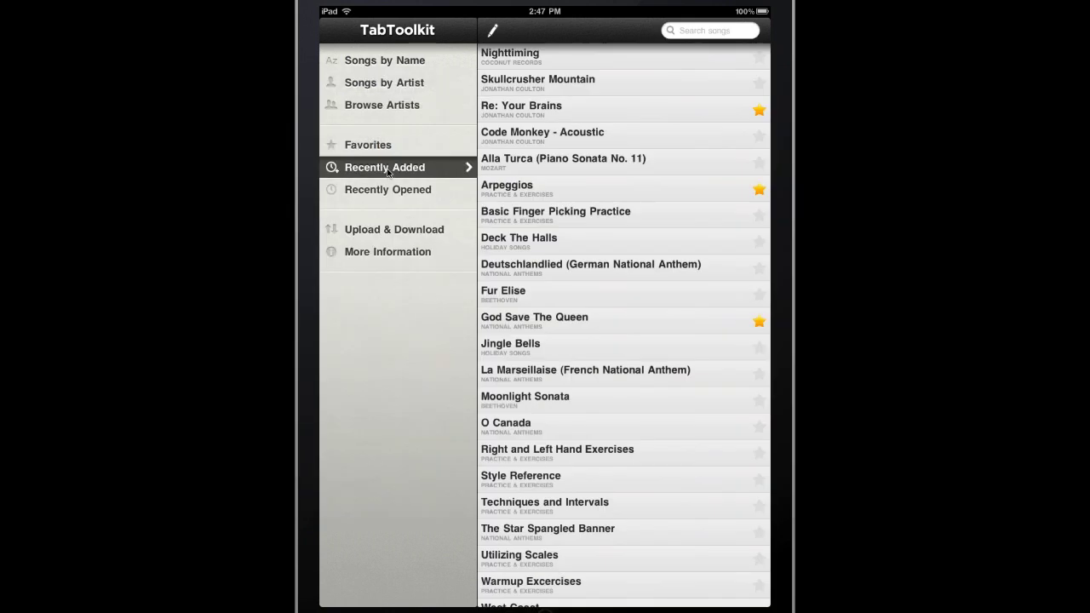
click(512, 57)
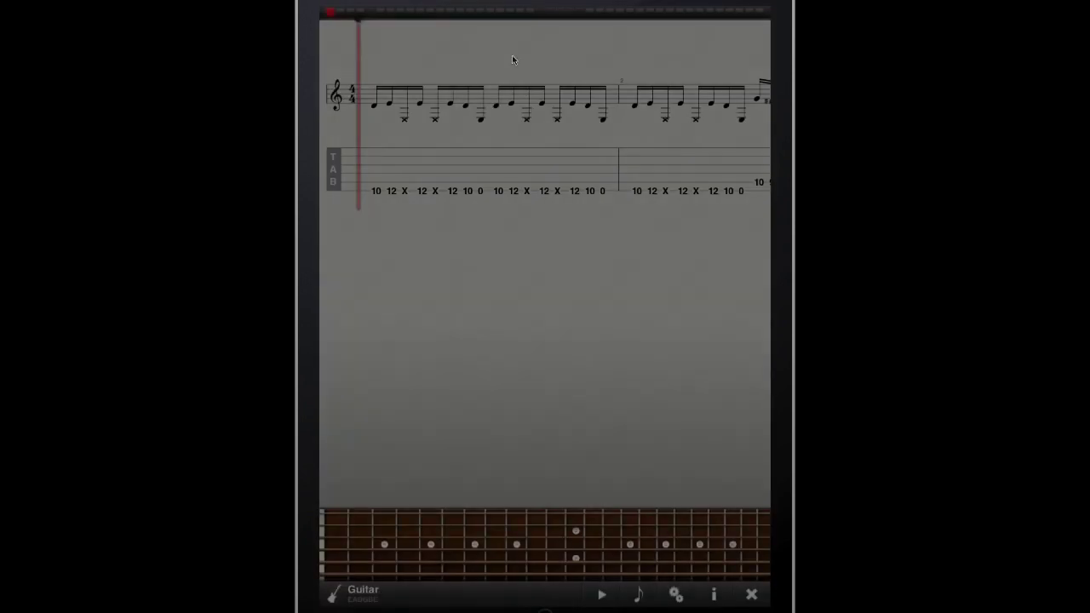
click(599, 594)
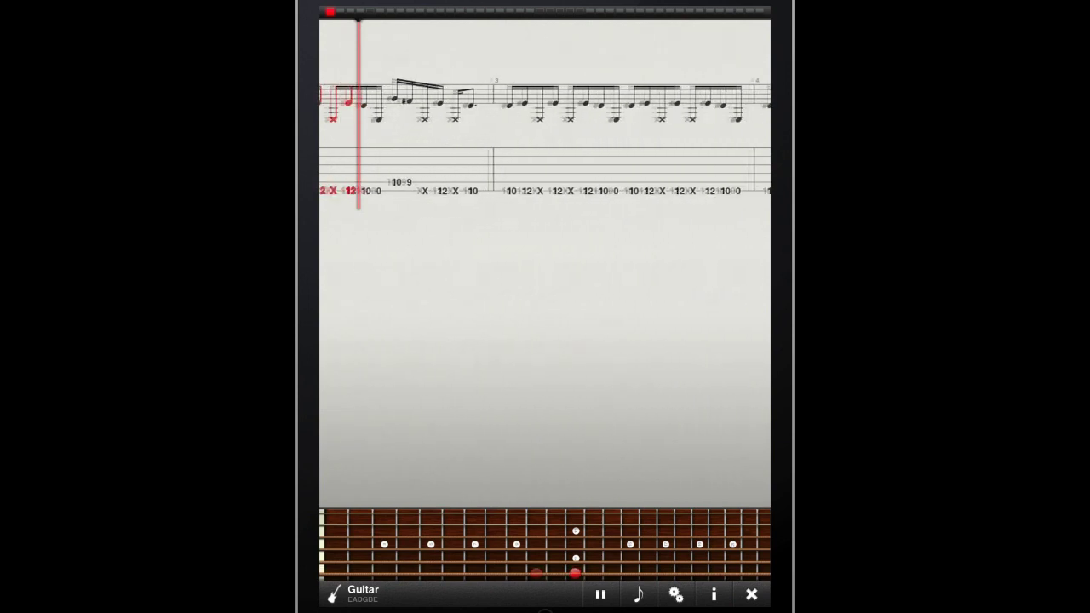
click(599, 598)
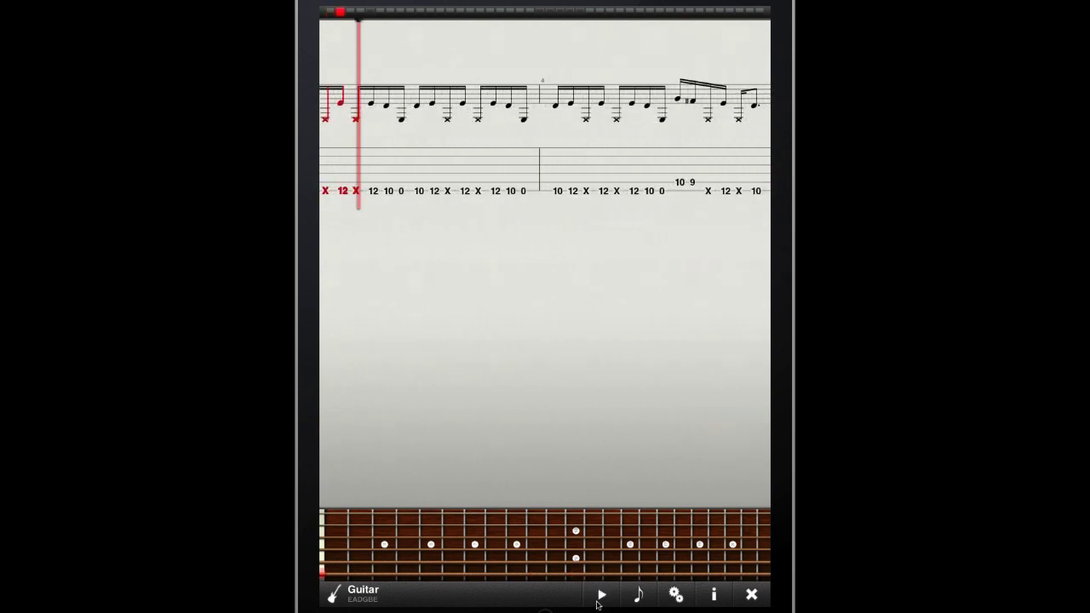
- Close the Nighttiming tab and show the Feedback page under More Information
click(753, 597)
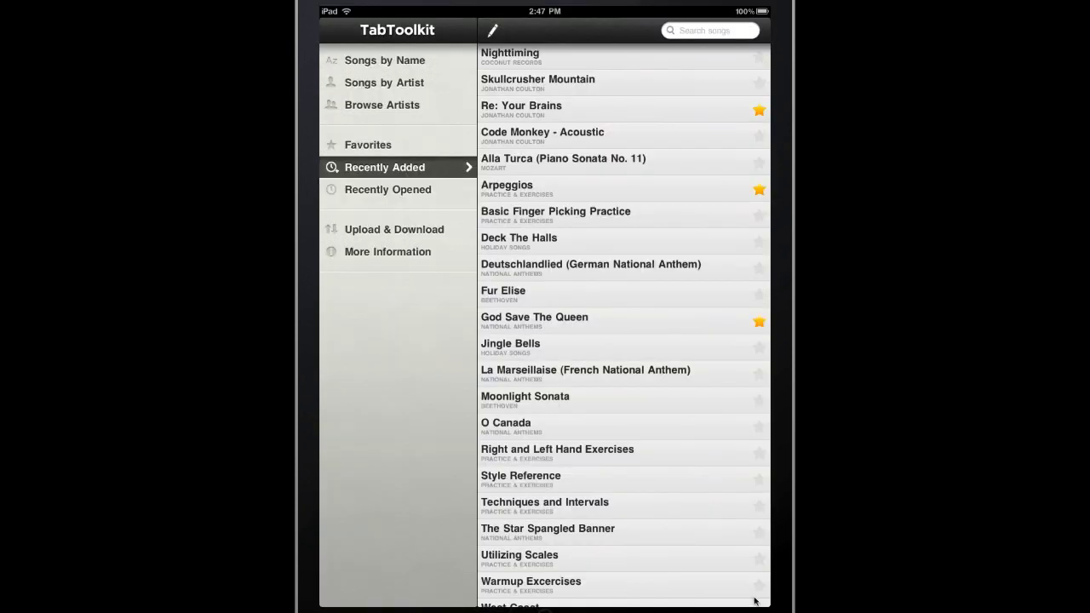
click(383, 252)
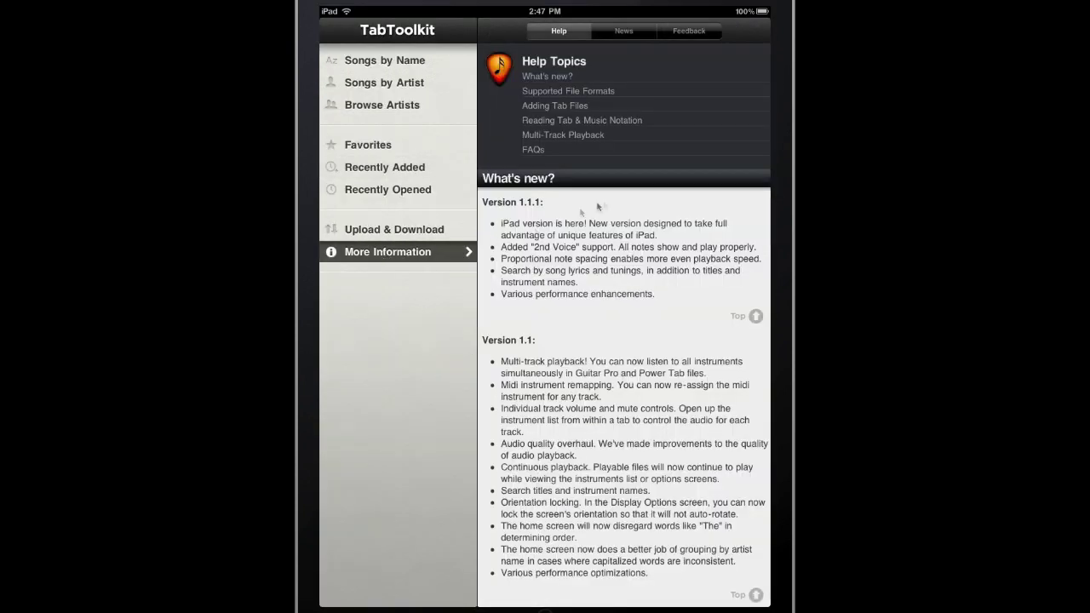
click(691, 34)
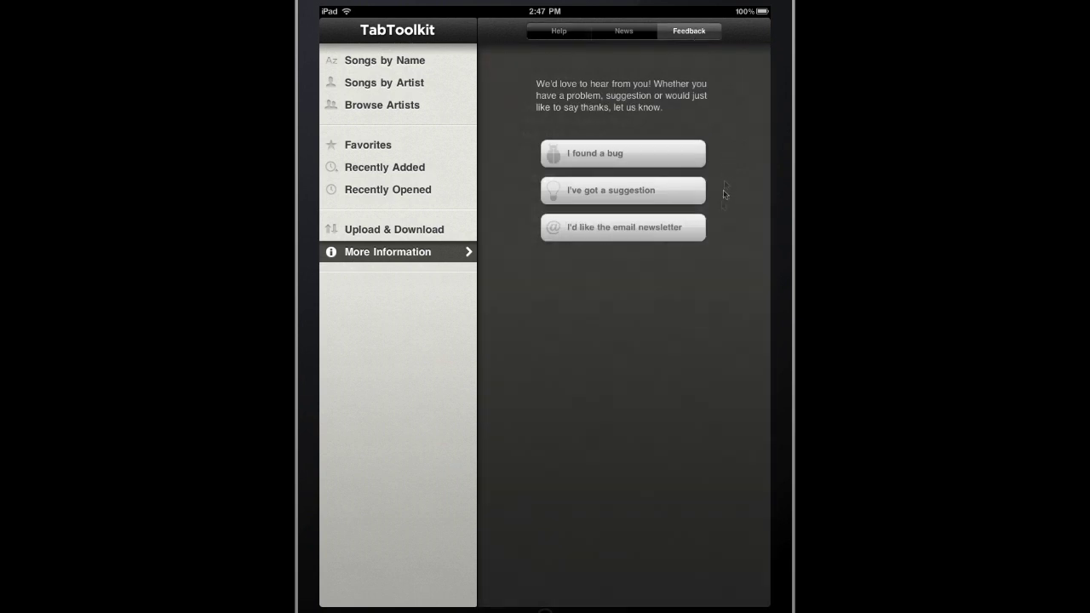